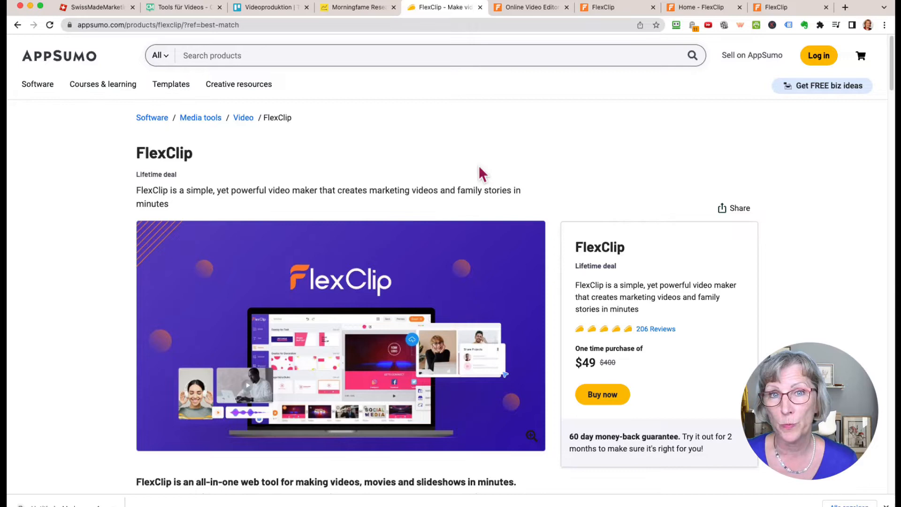
Look over the FlexClip website, the empty vertical project, and the home page with its saved projects and popular templates.
key(ctrl+Tab)
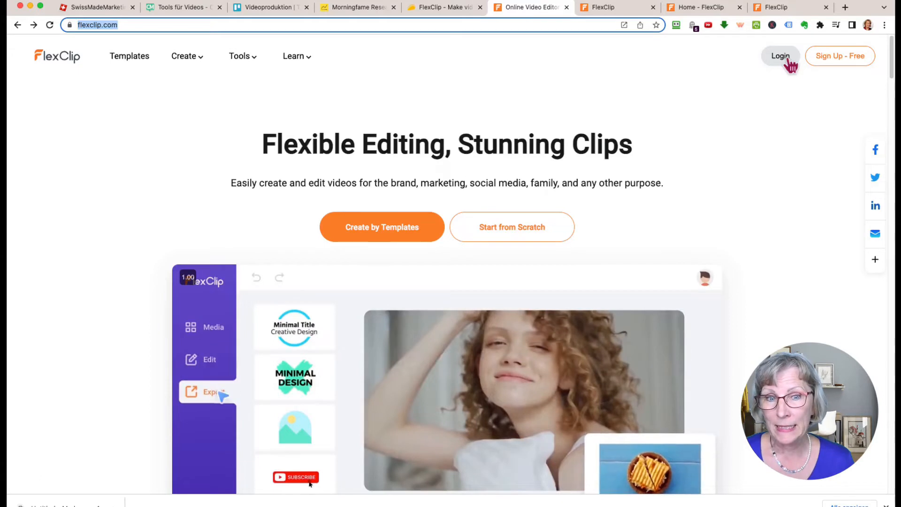
click(611, 8)
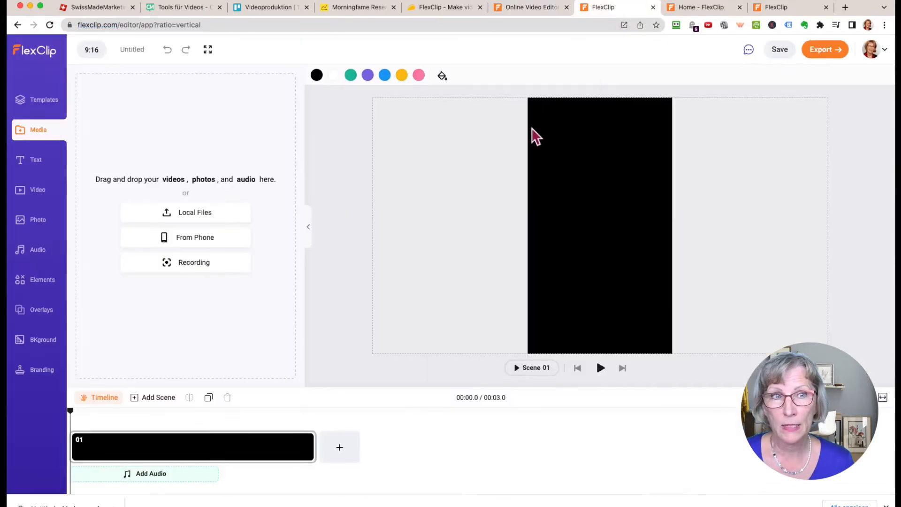
click(706, 7)
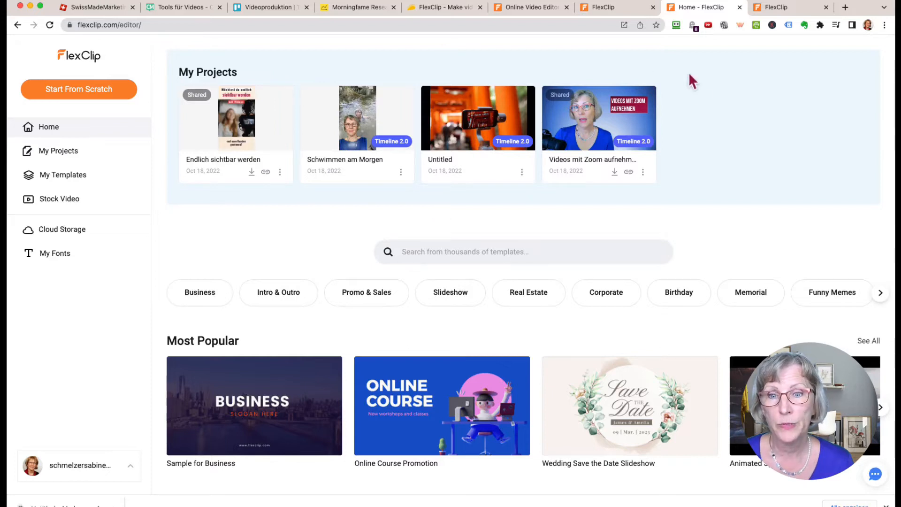
mouse_move(275, 385)
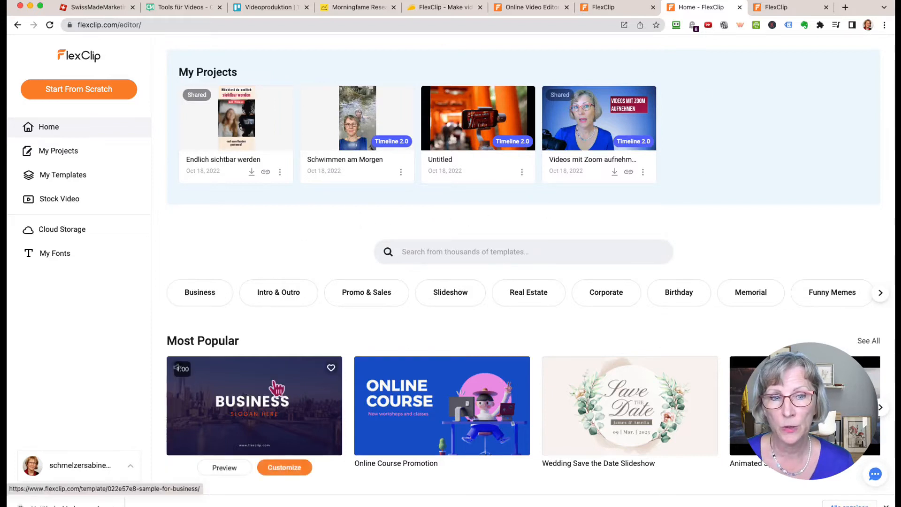
scroll(274, 386, down, 3)
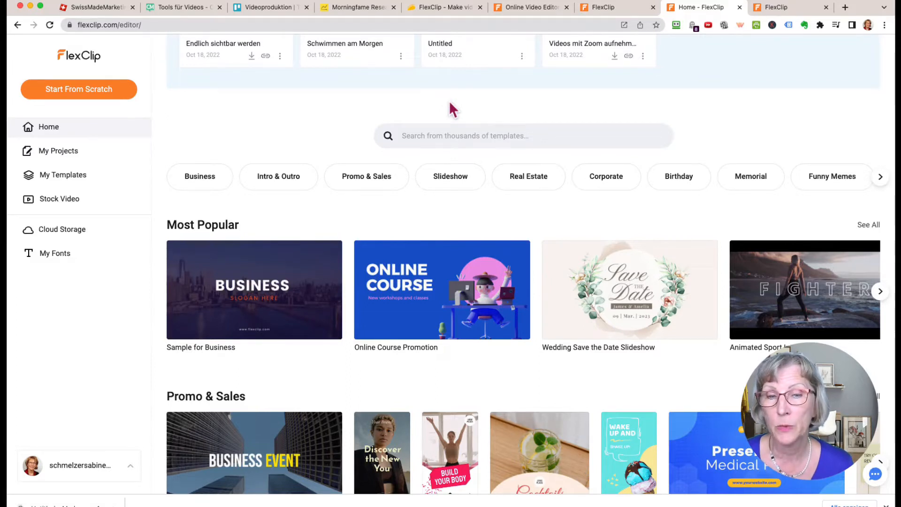
click(609, 7)
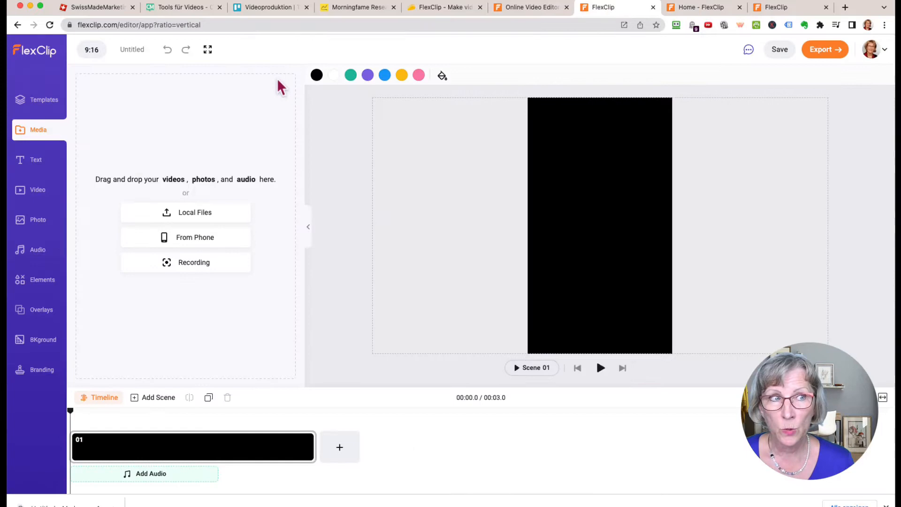
Start a new project from scratch in Timeline Mode with the 9:16 aspect ratio.
click(697, 9)
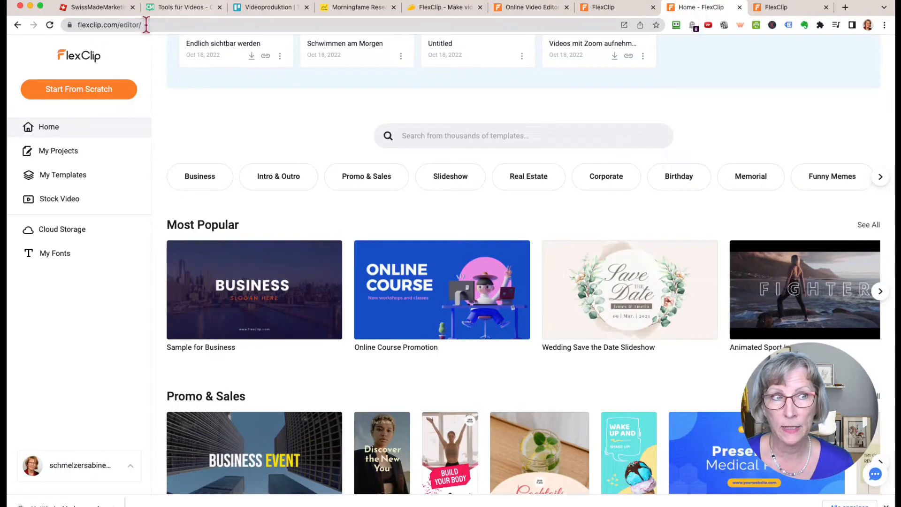
click(70, 93)
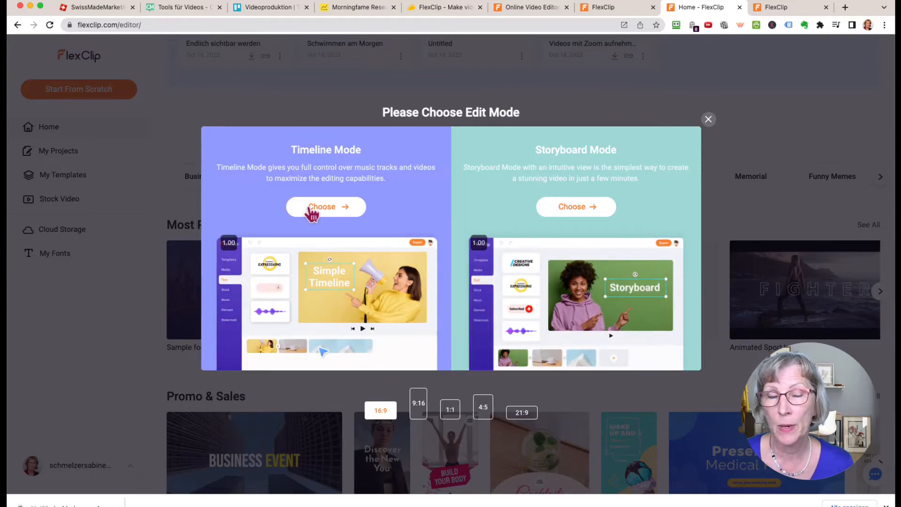
click(424, 413)
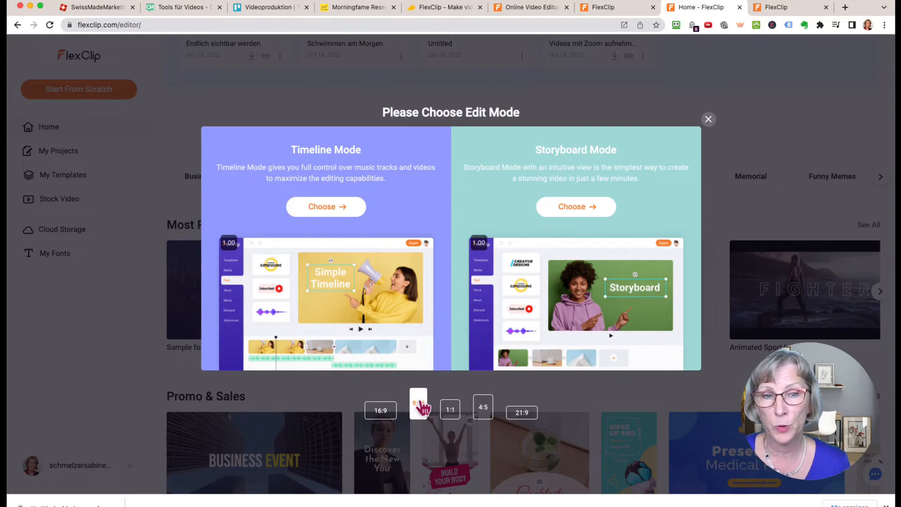
click(337, 208)
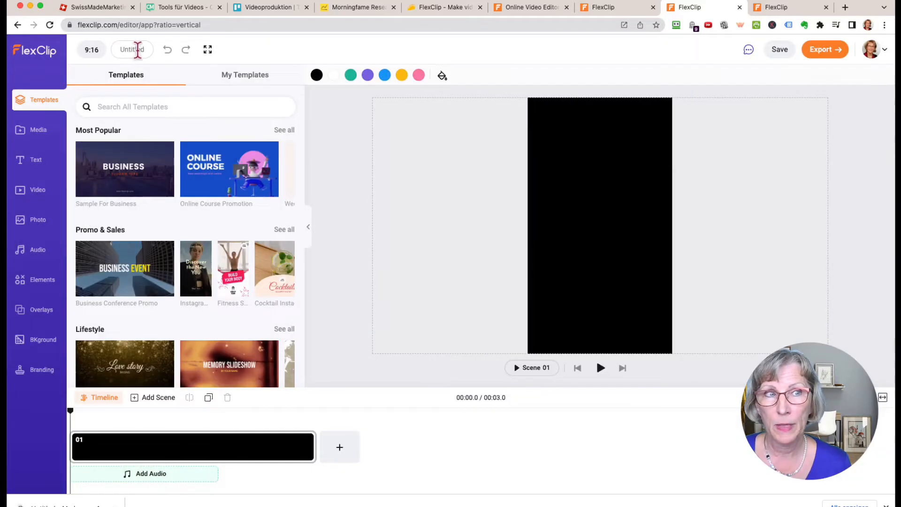
Name the new project Schwimmteich-Video.
double_click(147, 50)
text(Sc)
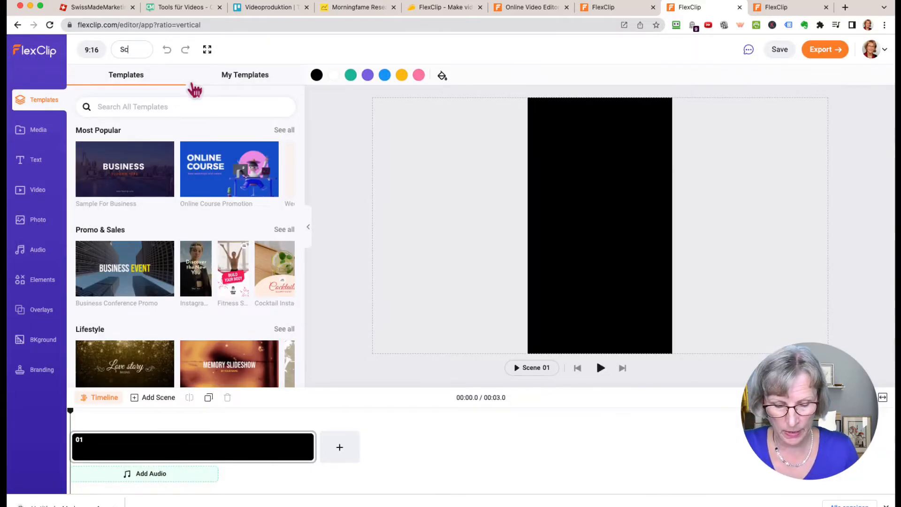
text(hwim)
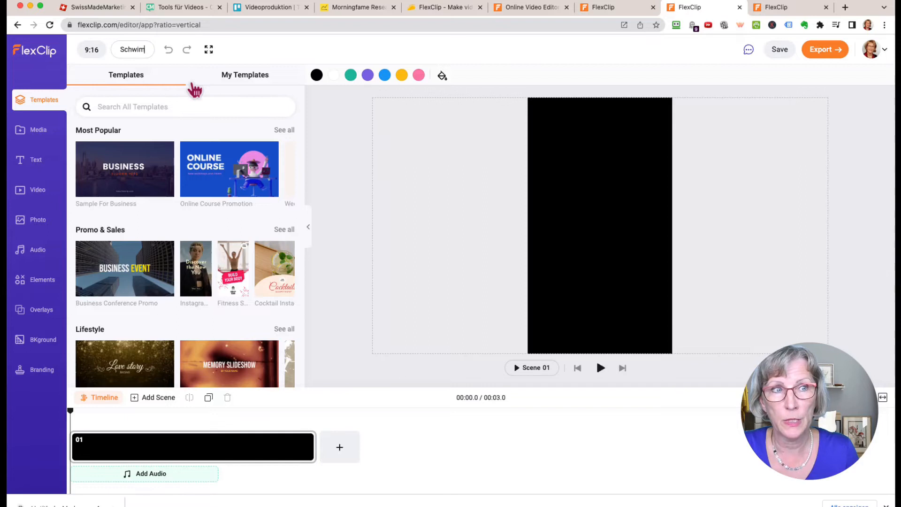
text(mteich-Video)
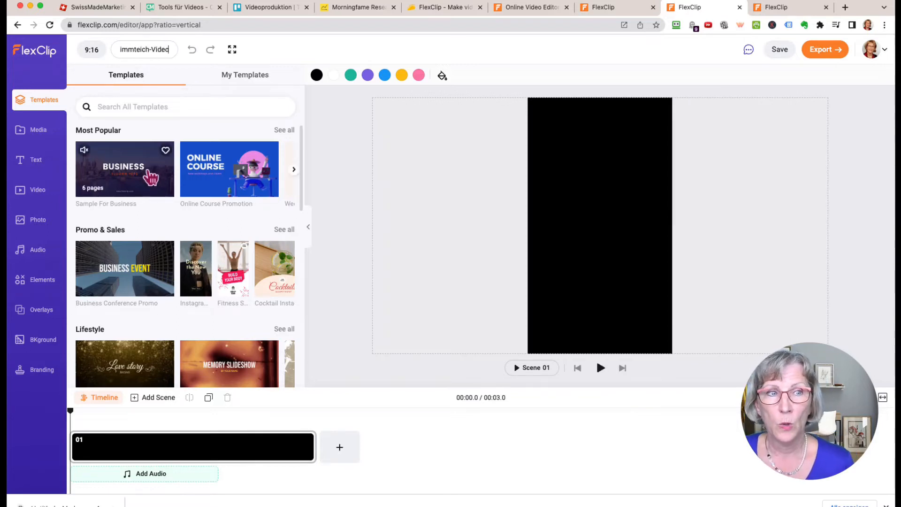
Browse the template categories and examine the full set of Social Media templates.
scroll(150, 178, down, 3)
scroll(150, 178, down, 8)
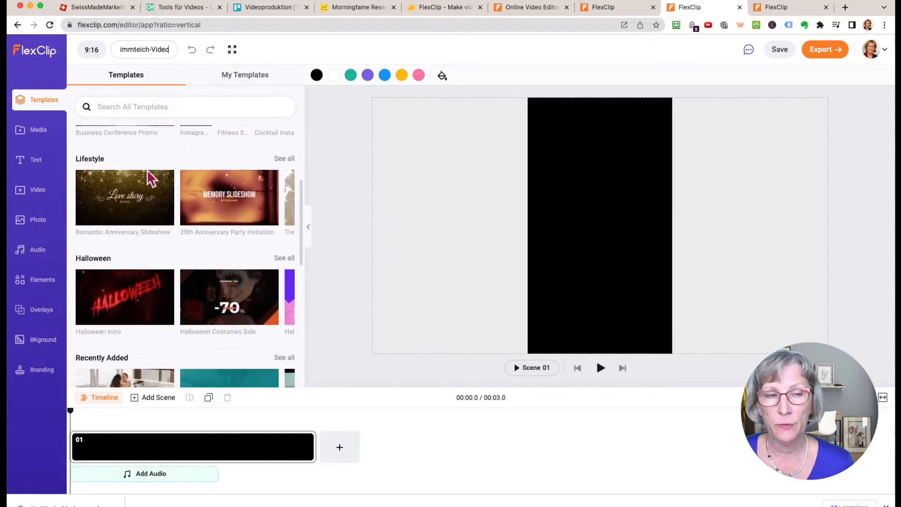
scroll(150, 178, down, 1)
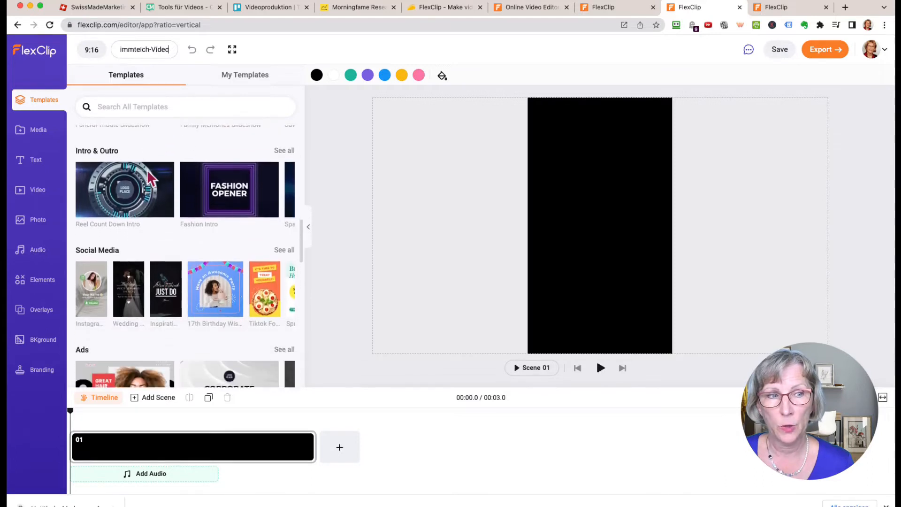
click(290, 254)
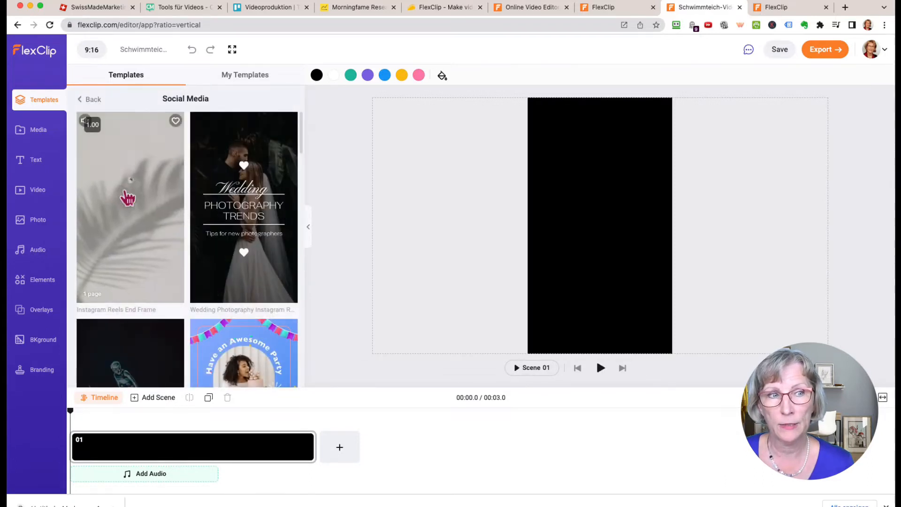
scroll(127, 199, down, 7)
scroll(128, 198, up, 2)
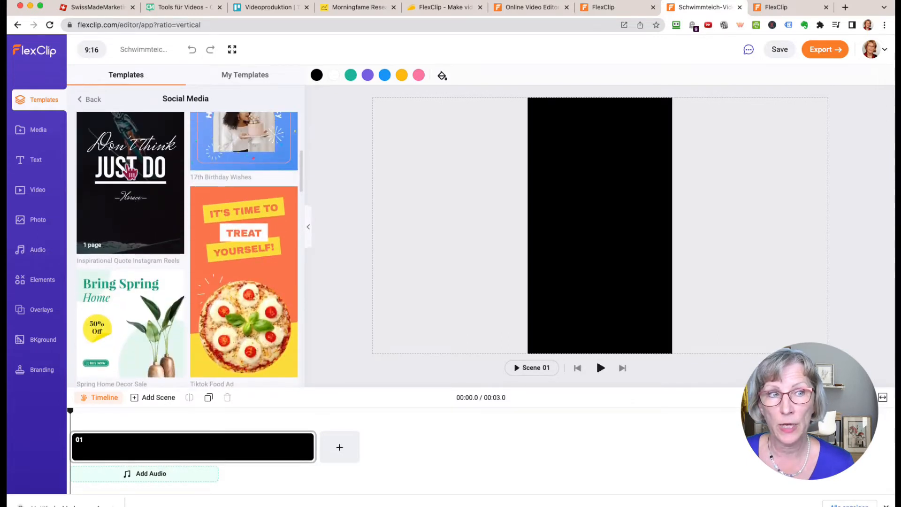
scroll(130, 171, down, 5)
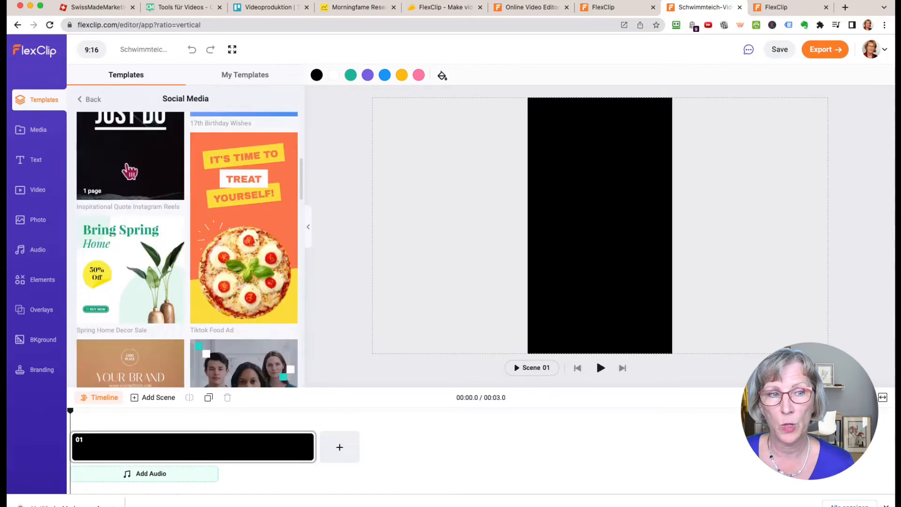
scroll(132, 244, down, 5)
scroll(132, 245, up, 14)
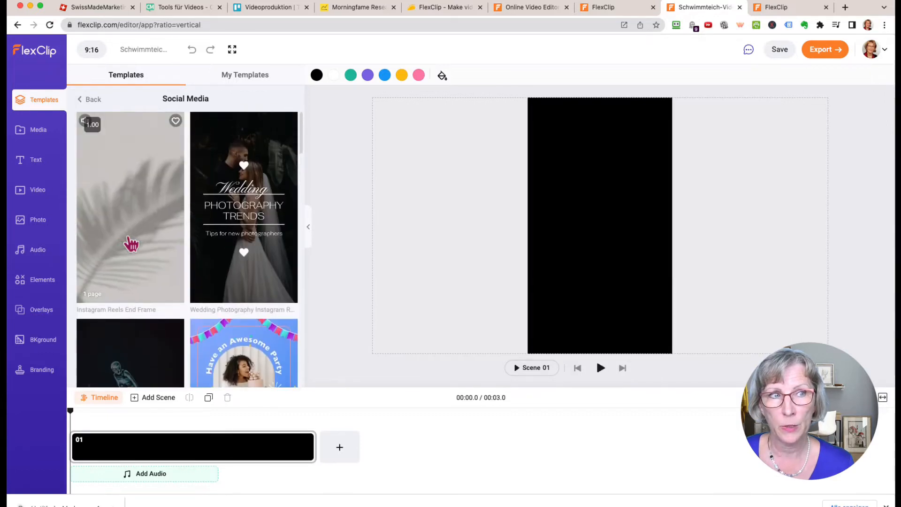
Examine the available recording modes and the phone upload option for adding media, leaving both without importing anything.
click(35, 138)
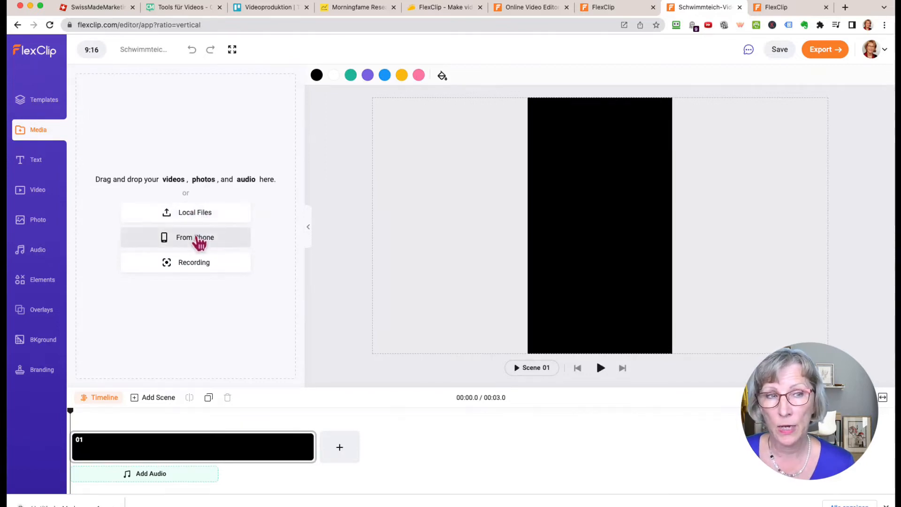
click(190, 267)
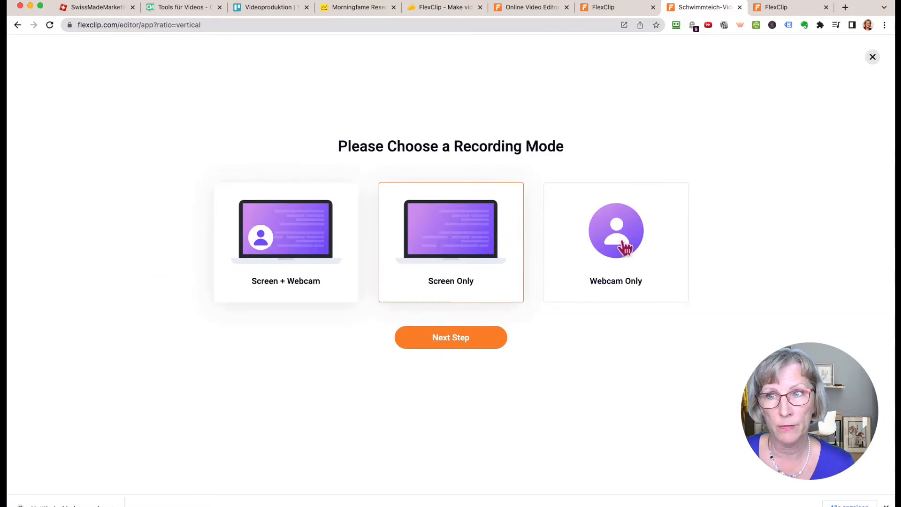
click(872, 57)
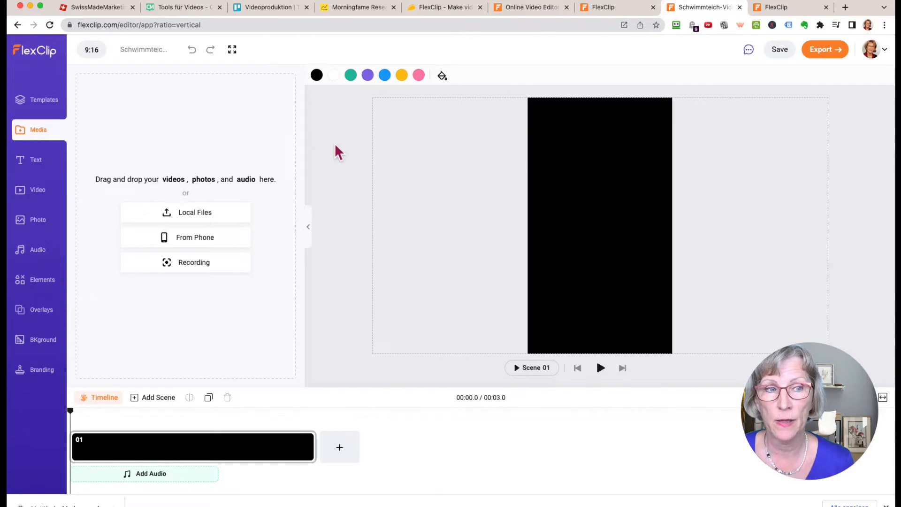
click(191, 238)
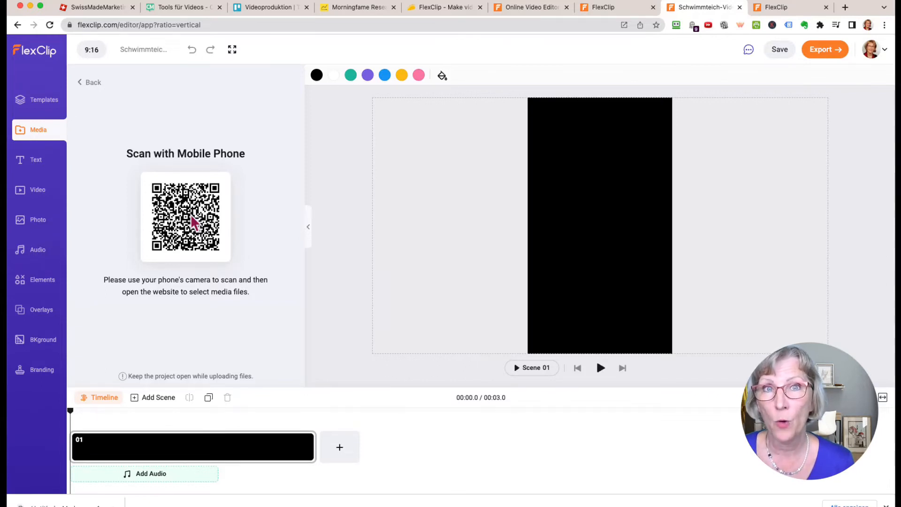
click(84, 84)
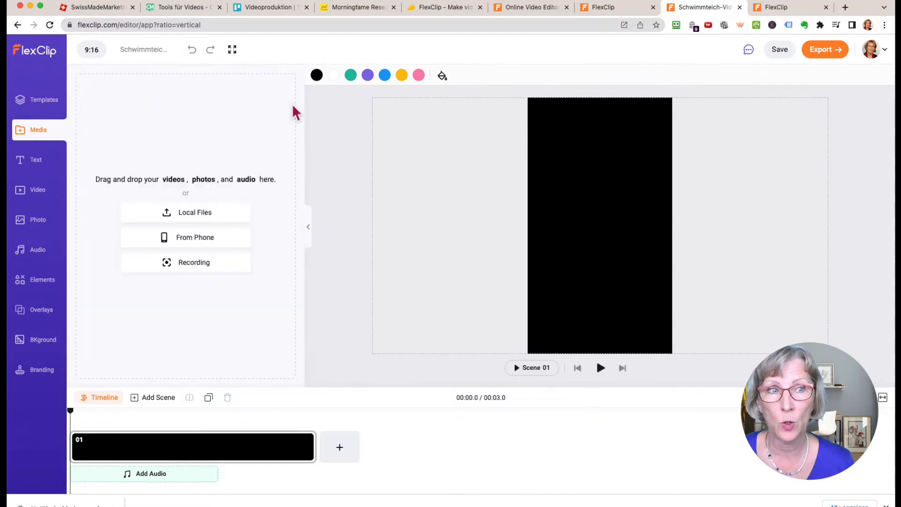
Upload the local video Schwimmteich Reel.mp4 from the Downloads folder into the project's media.
click(202, 213)
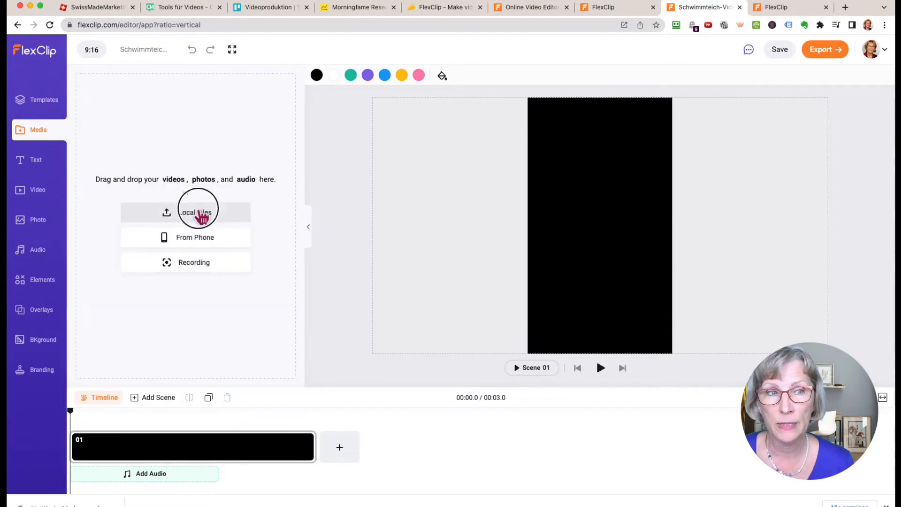
scroll(229, 192, down, 10)
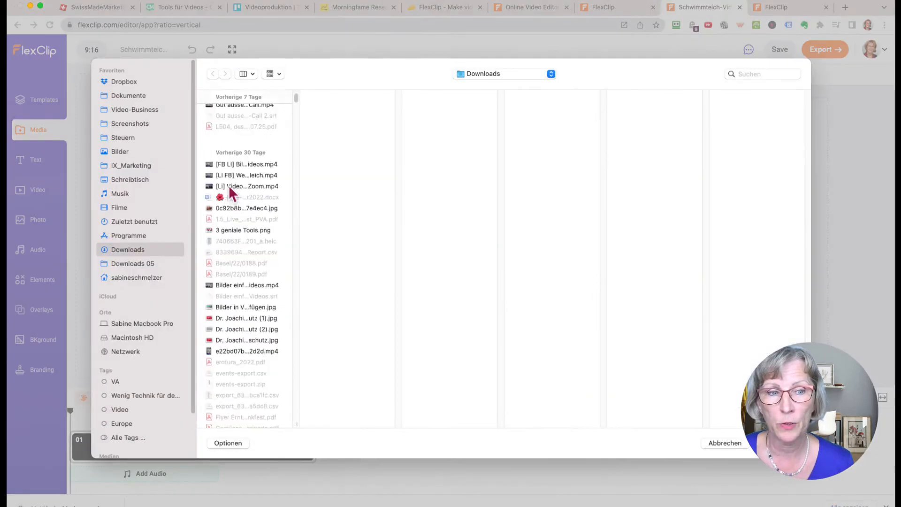
scroll(229, 184, down, 3)
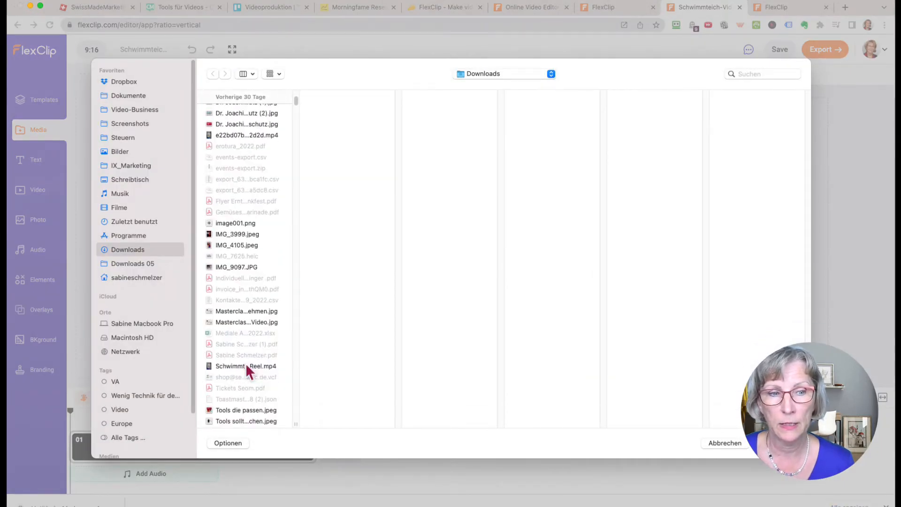
click(245, 363)
click(774, 442)
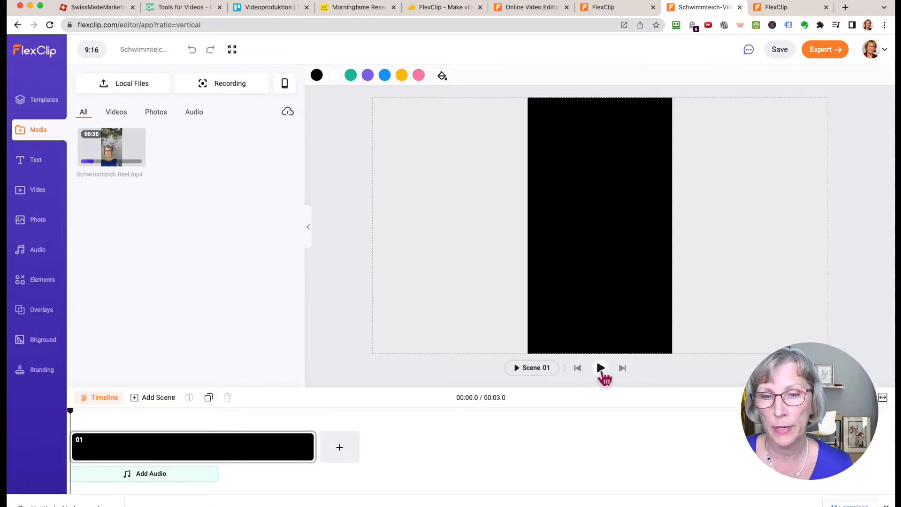
Place the uploaded Schwimmteich Reel.mp4 into scene 01 on the timeline.
click(601, 368)
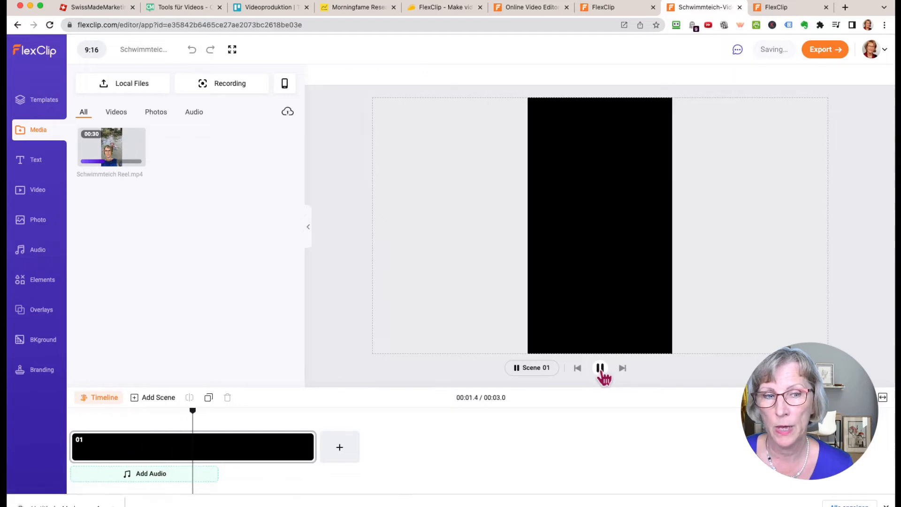
mouse_move(107, 144)
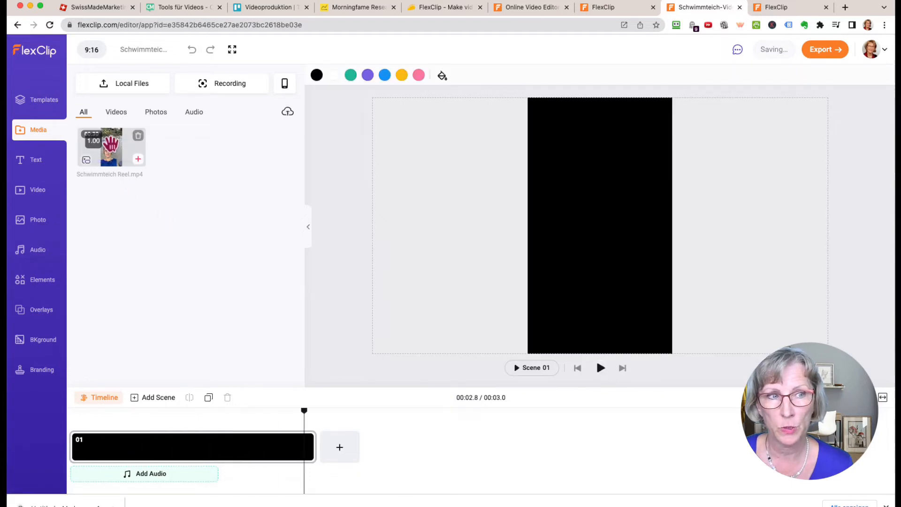
click(141, 162)
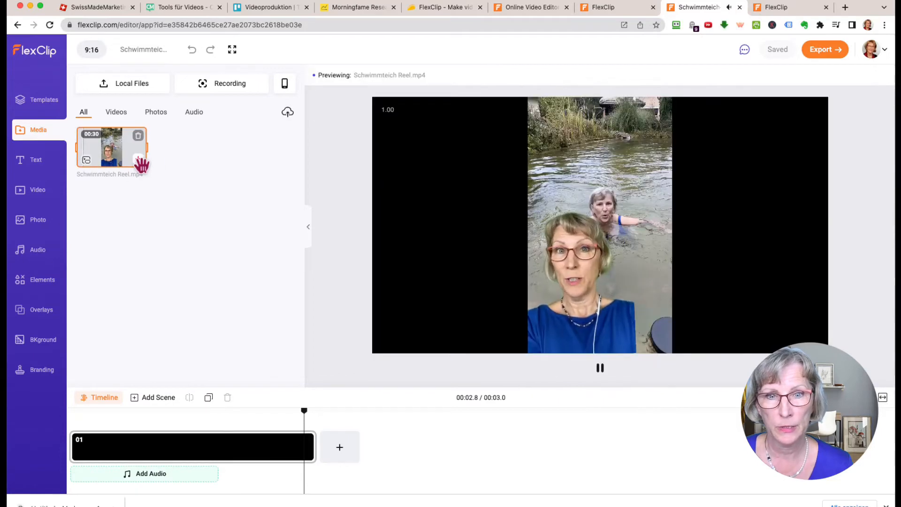
drag(141, 162, 141, 443)
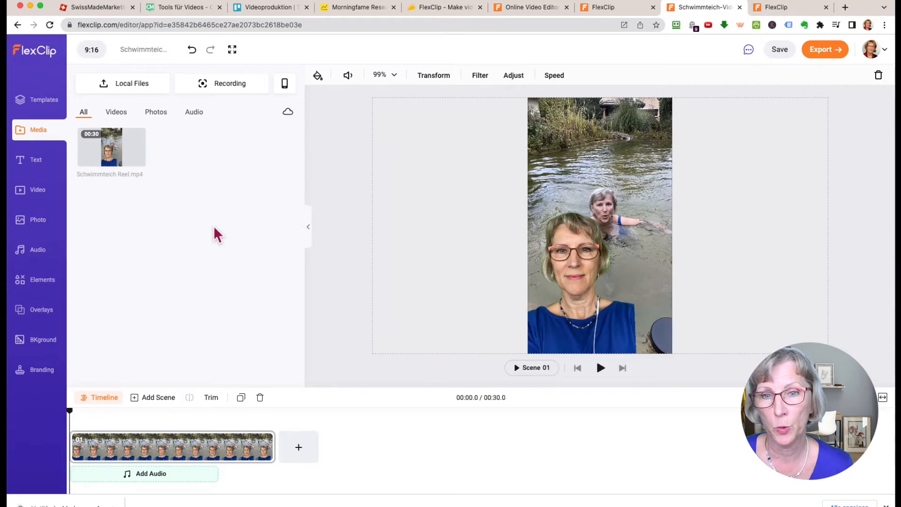
Play back the first few seconds of the clip in scene 01, pause it, and open the text designs.
click(600, 368)
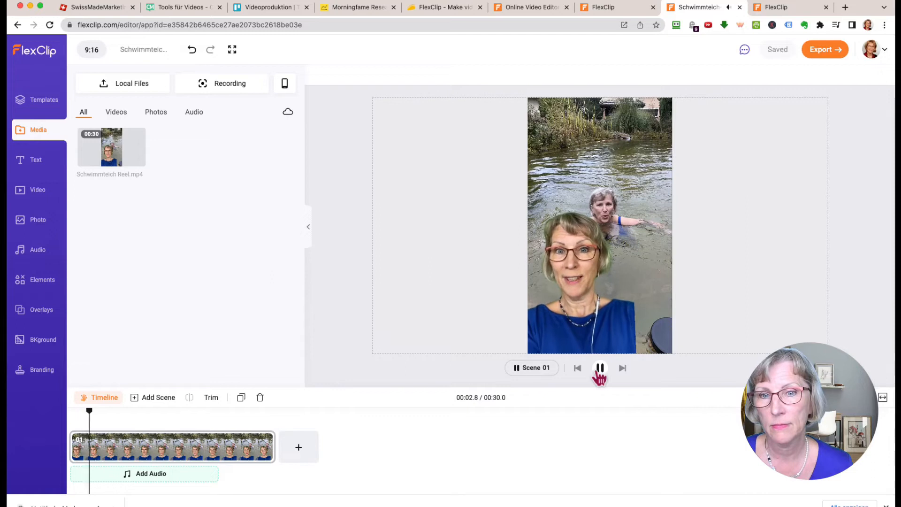
click(600, 368)
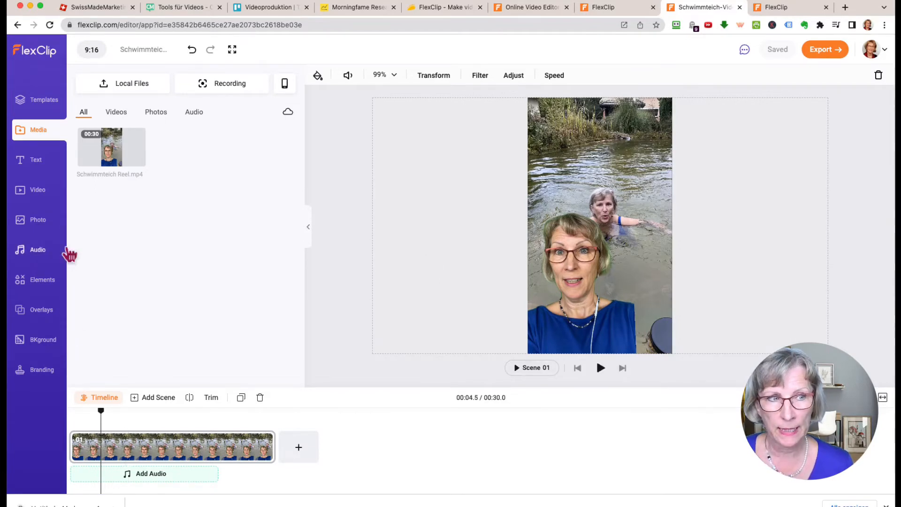
click(39, 281)
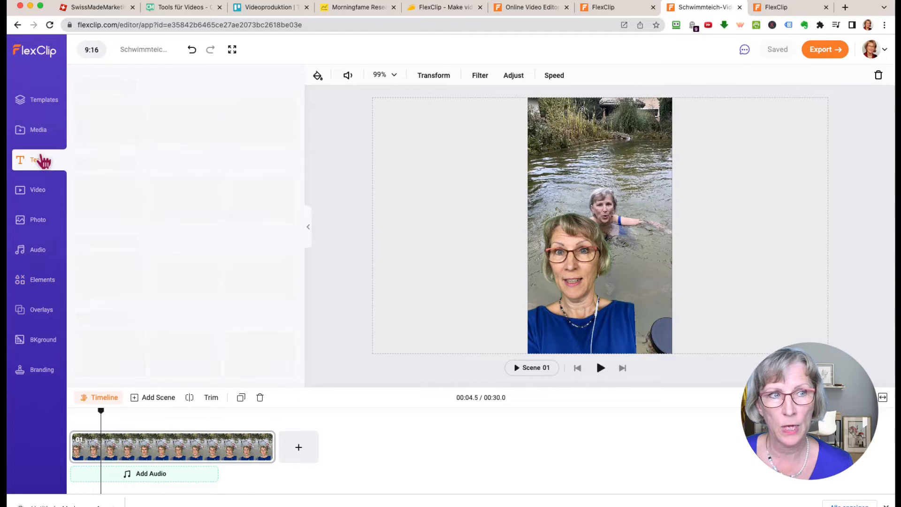
Browse the text designs and look through the full Modern Titles collection.
scroll(187, 237, down, 2)
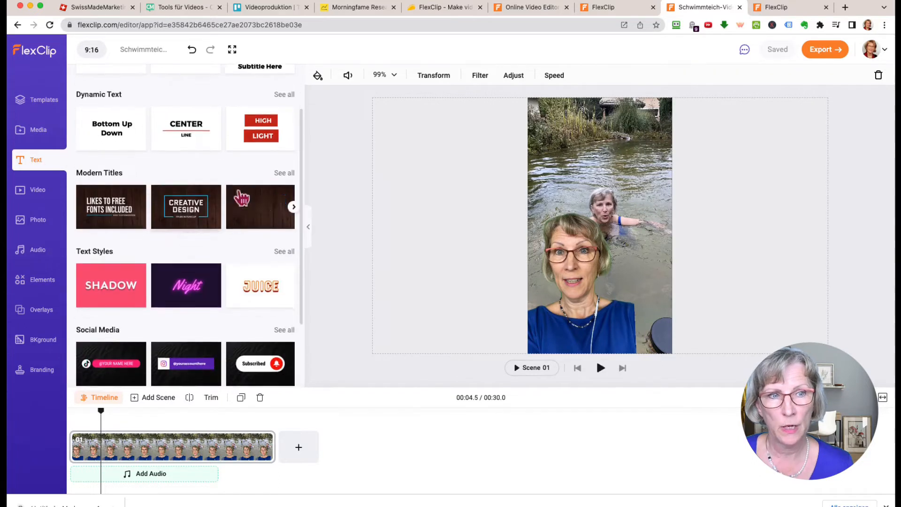
click(287, 173)
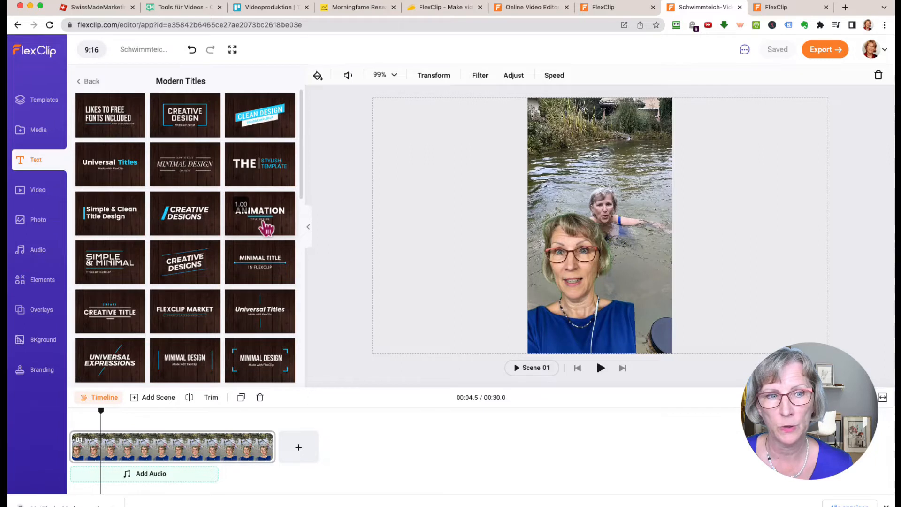
scroll(265, 228, down, 10)
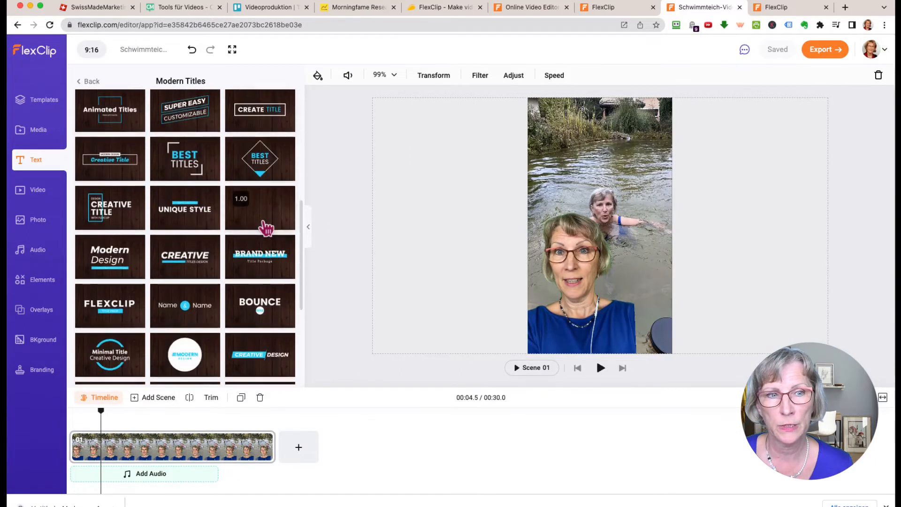
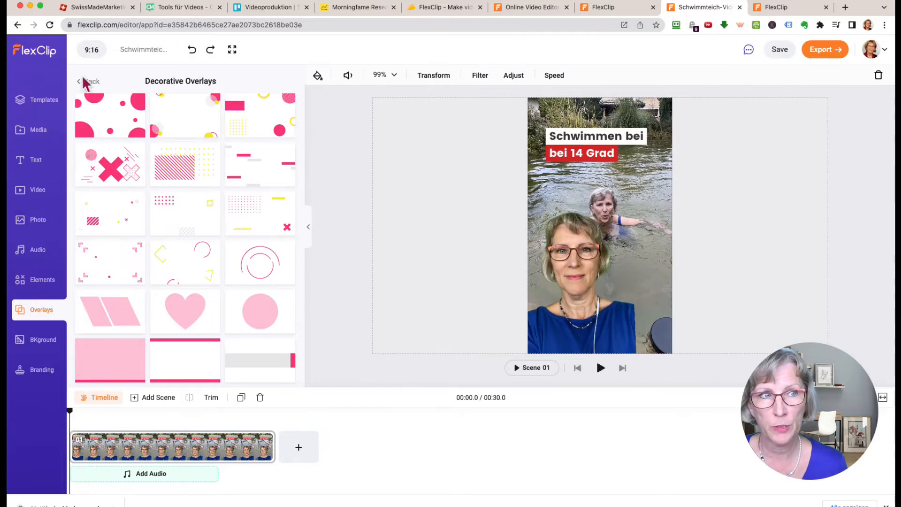
Add the golden light-swirl effect overlay from Effect Overlays to scene 01 and play back the first few seconds.
click(86, 84)
click(284, 85)
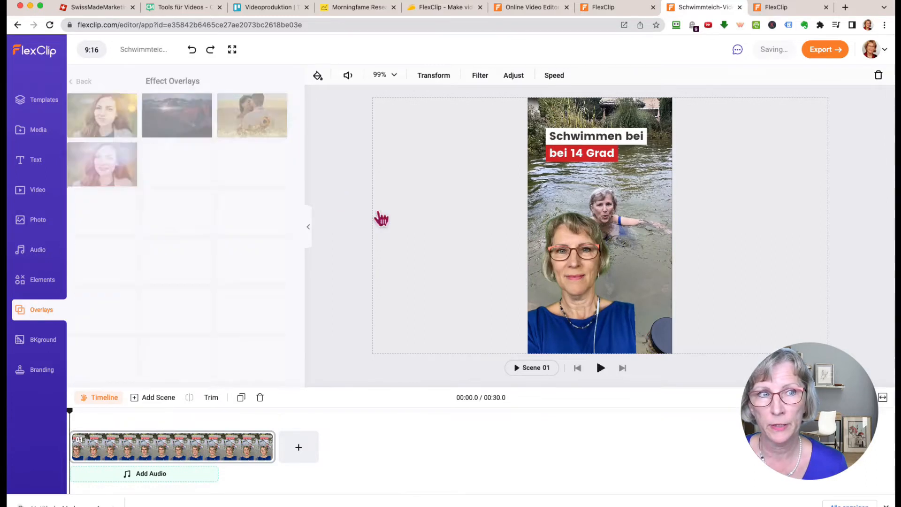
scroll(212, 303, down, 2)
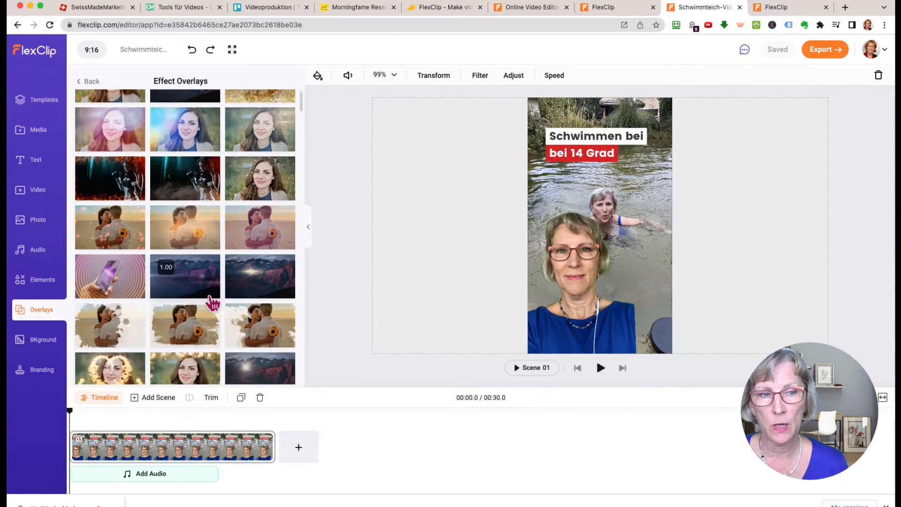
scroll(212, 303, up, 3)
scroll(212, 302, down, 5)
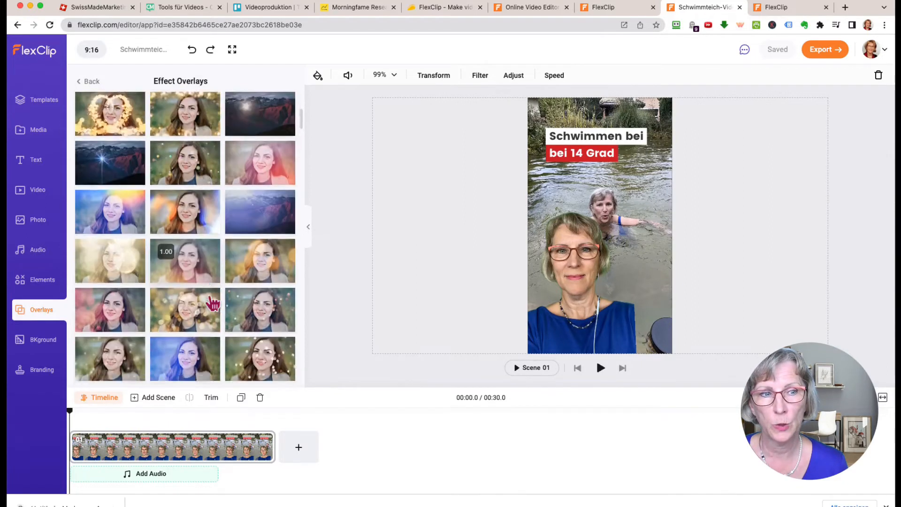
scroll(212, 302, down, 5)
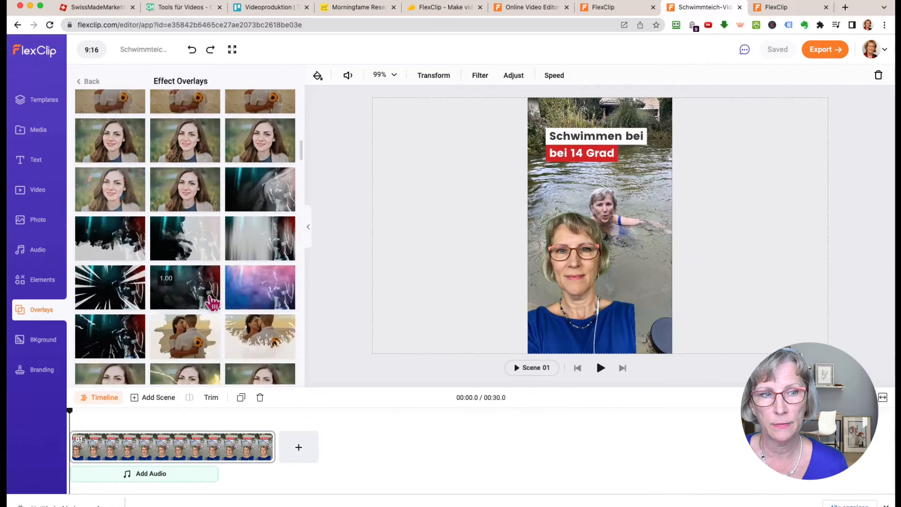
click(187, 174)
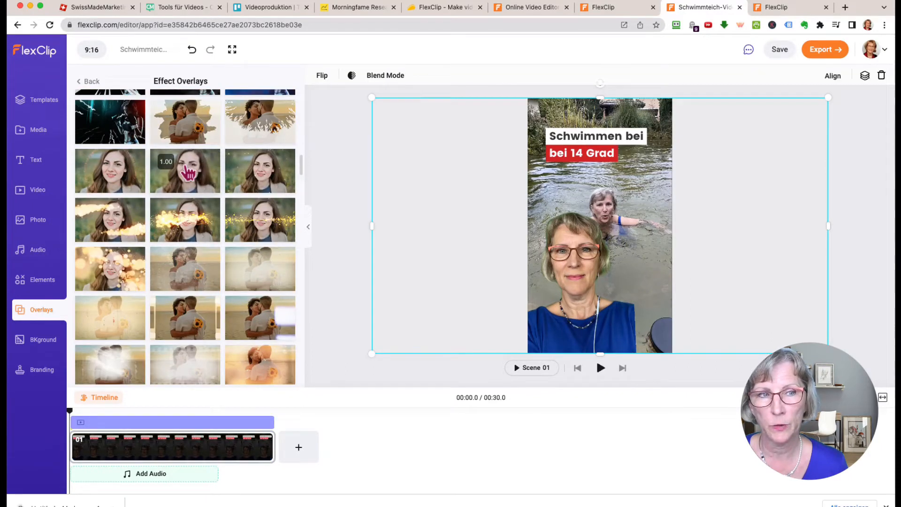
click(600, 367)
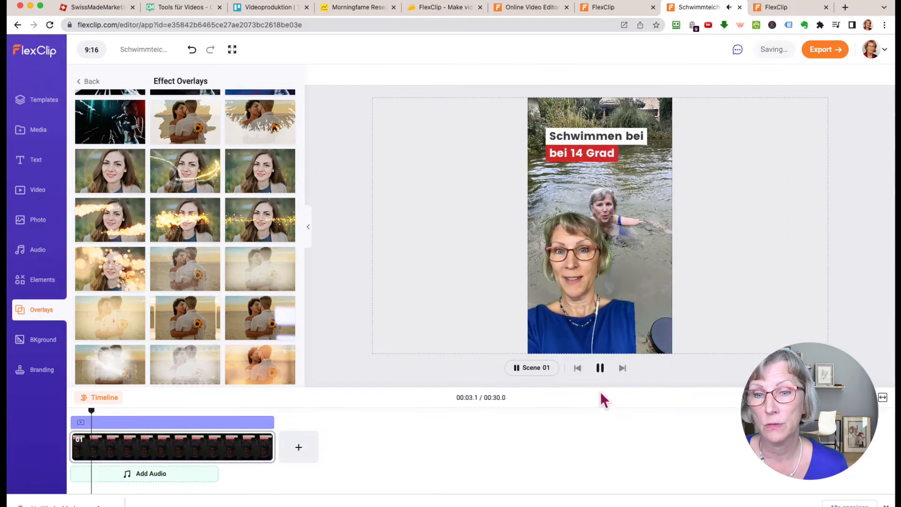
click(599, 433)
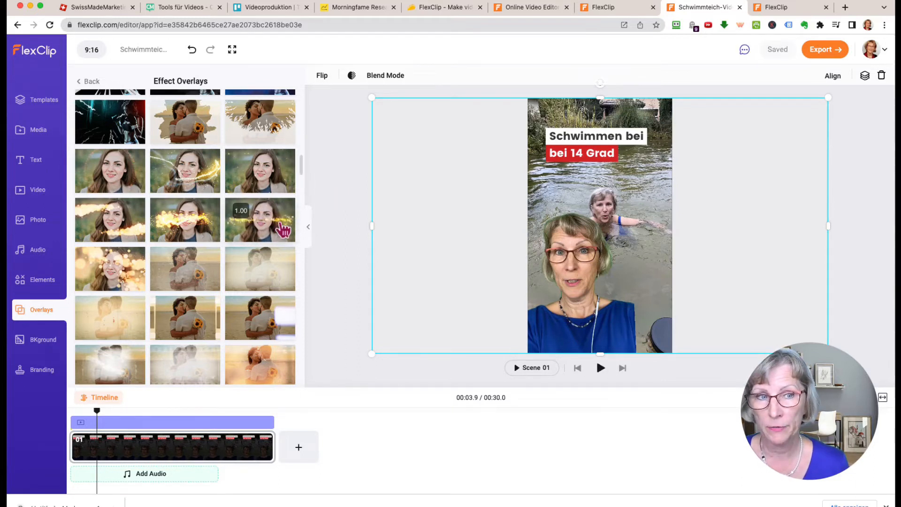
Split scene 01 into two scenes at about 17.6 seconds.
click(162, 451)
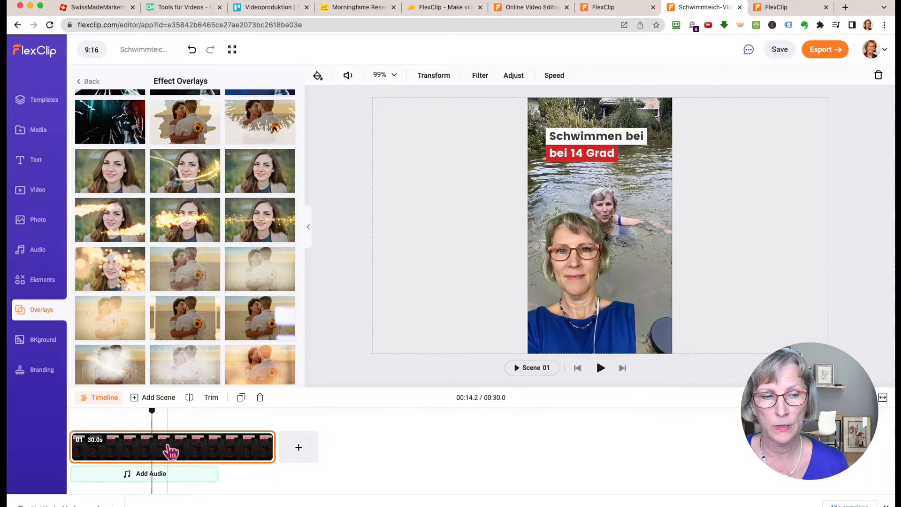
drag(162, 452, 227, 485)
click(190, 398)
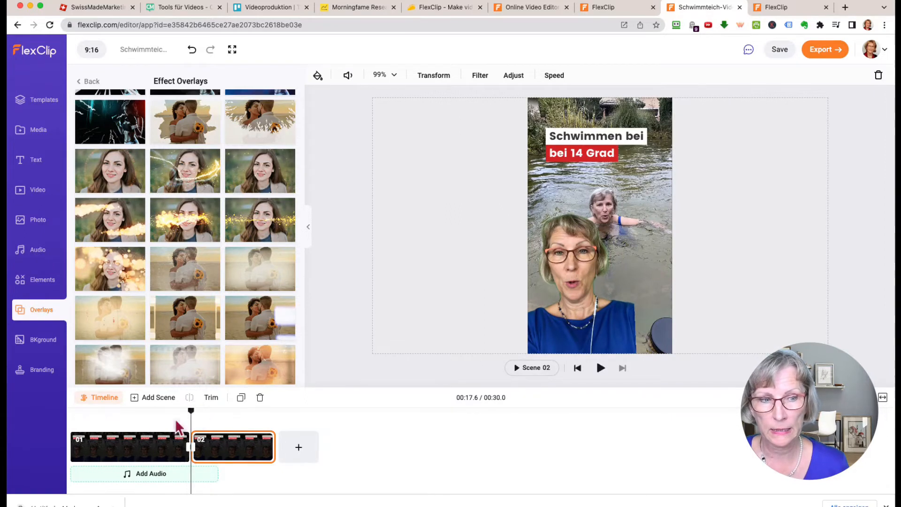
In scene 01's layer timeline, shorten the title text and the light effect overlay so both end at about 10.6 seconds.
double_click(144, 448)
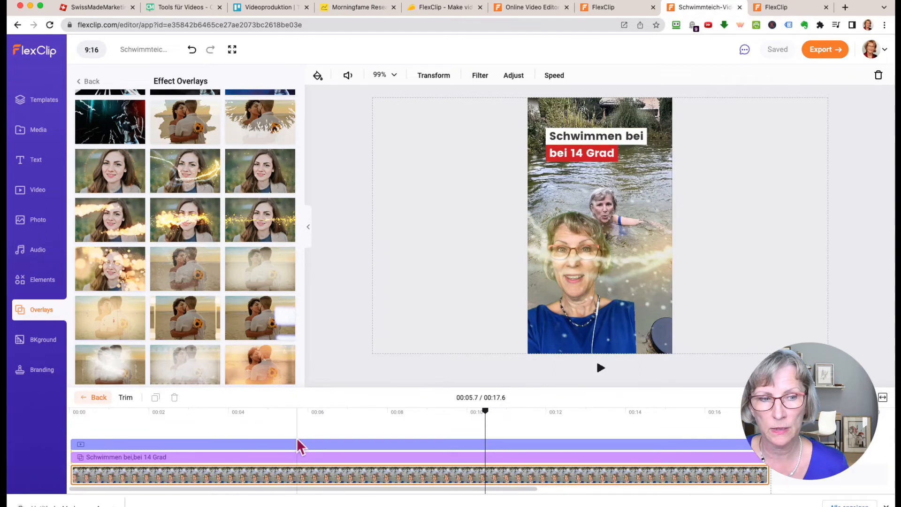
click(302, 459)
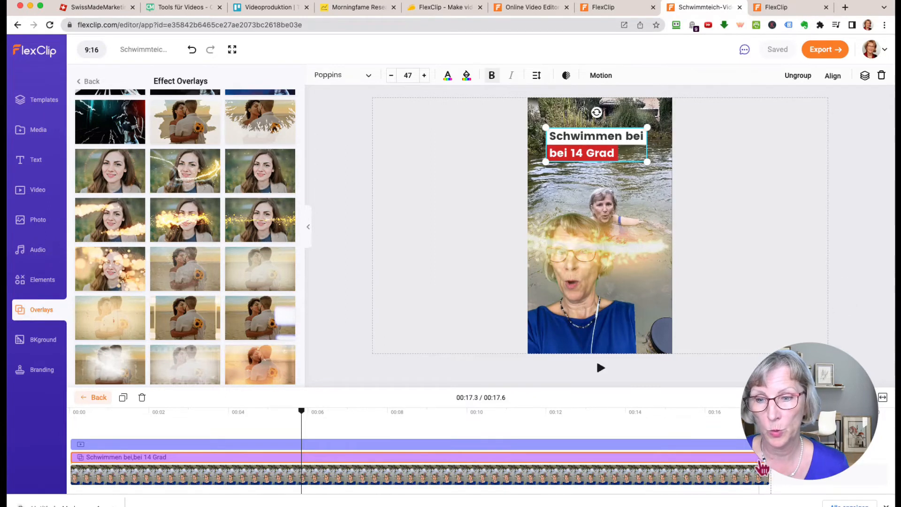
drag(760, 462, 492, 454)
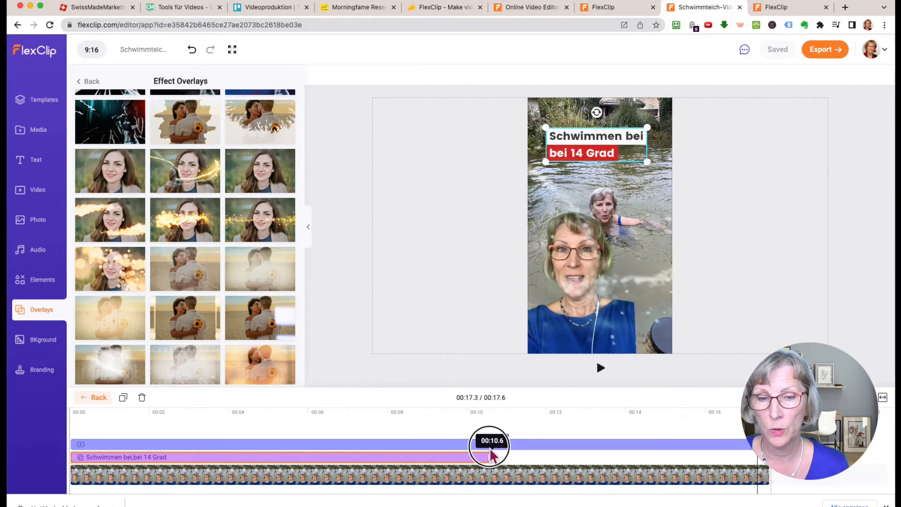
click(661, 444)
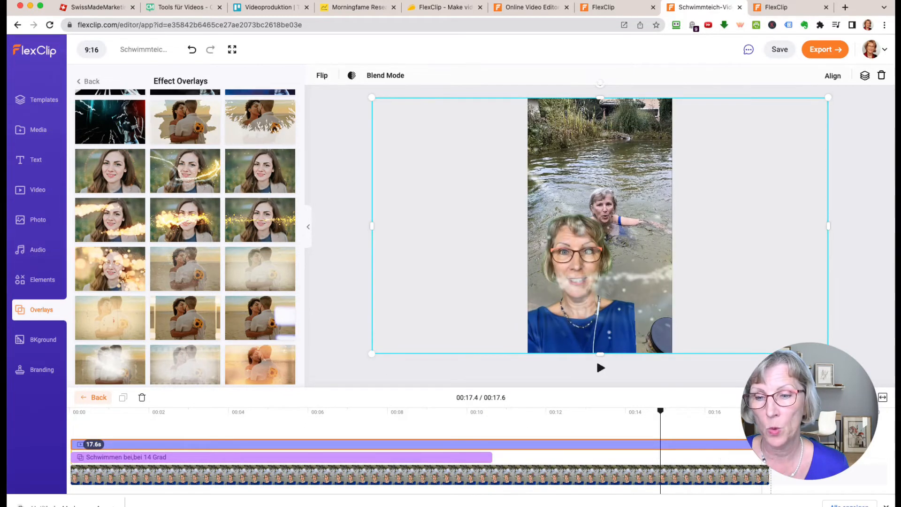
drag(750, 443, 490, 442)
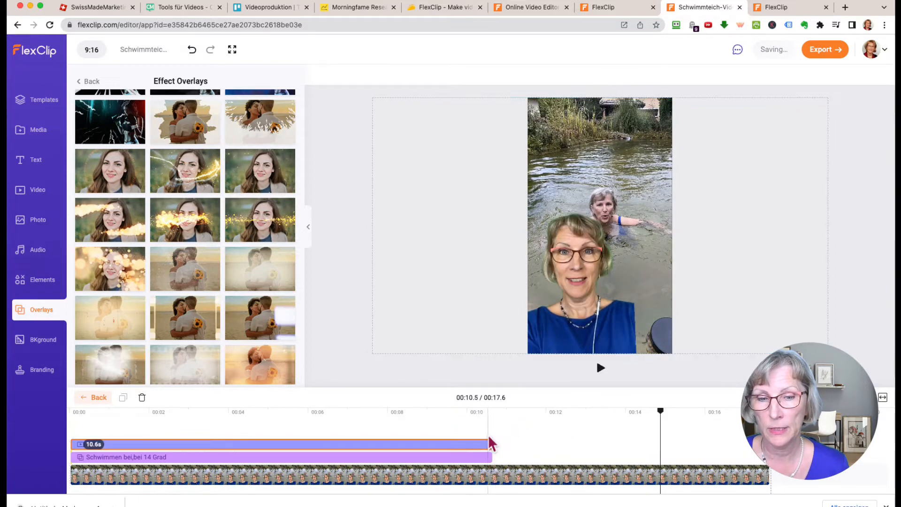
Play back the first seconds of scene 01 from its start, pause, and return the playhead to the beginning.
click(78, 421)
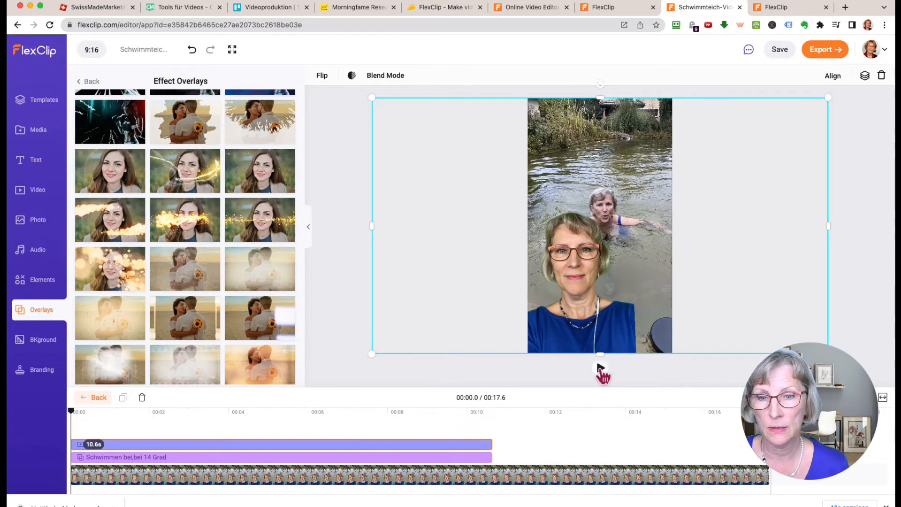
click(600, 368)
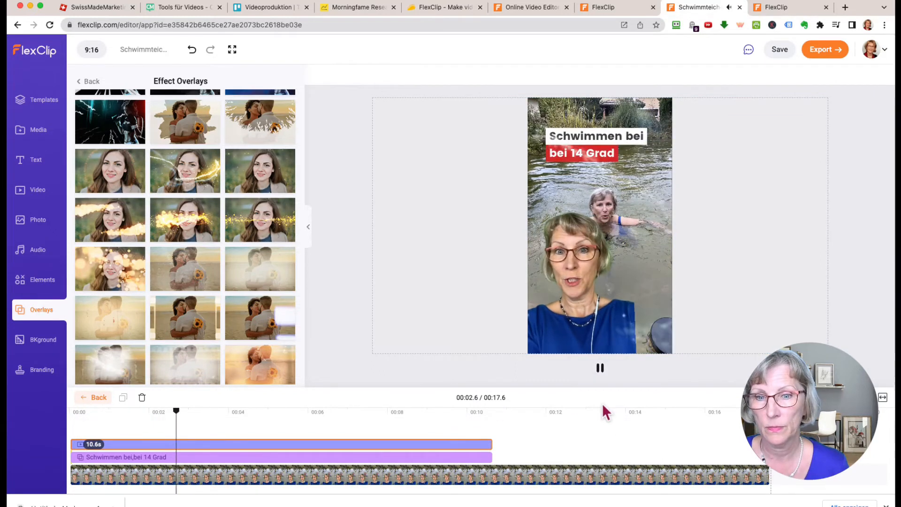
click(601, 368)
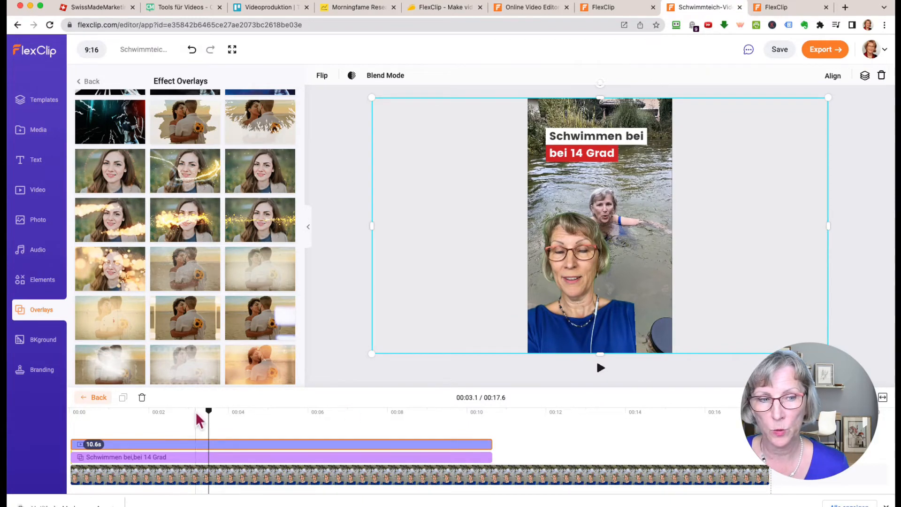
drag(209, 421, 70, 420)
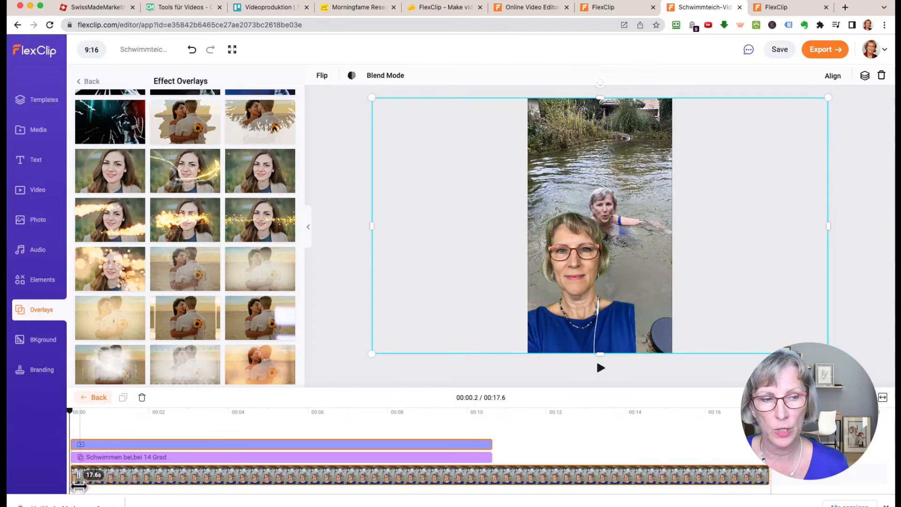
Trim about 1.3 seconds off the beginning of scene 01's clip and return to the main timeline.
click(78, 483)
drag(77, 477, 129, 478)
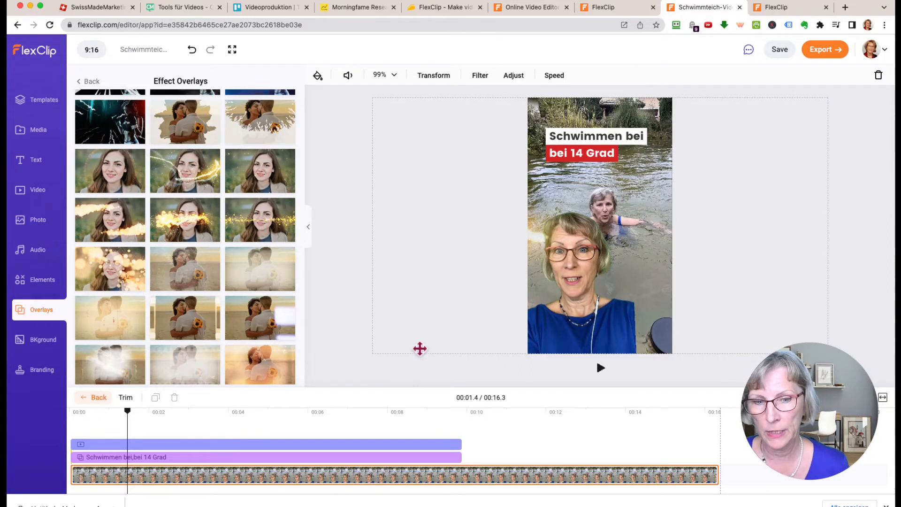
click(97, 397)
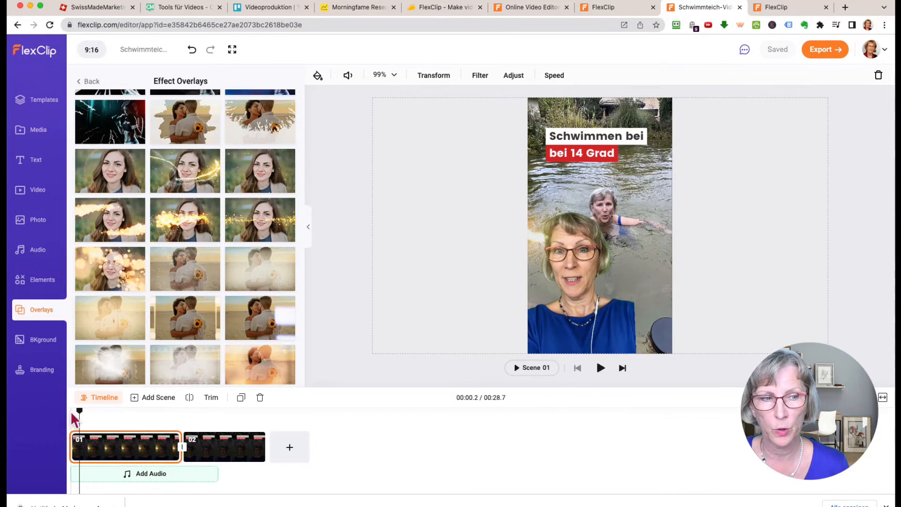
Play back scene 01 until its title and overlay have ended, and check the beginning of scene 02 for the title.
click(601, 367)
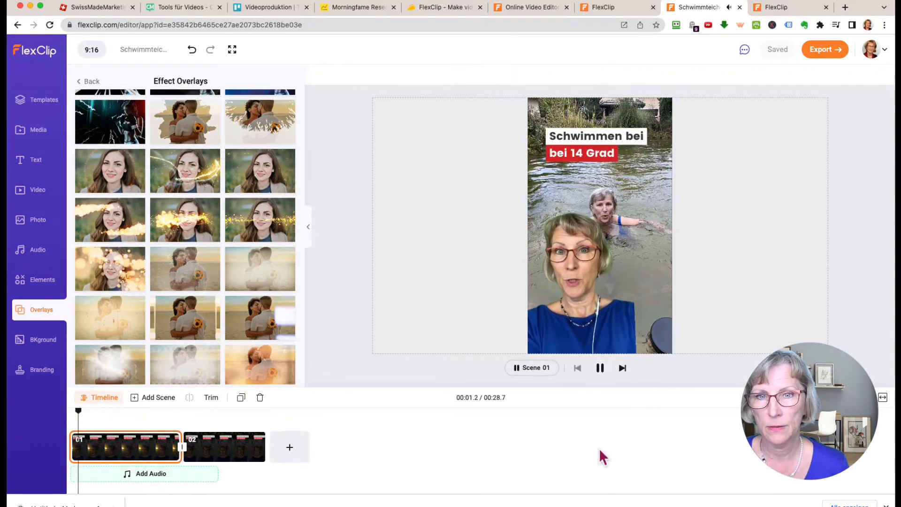
click(600, 371)
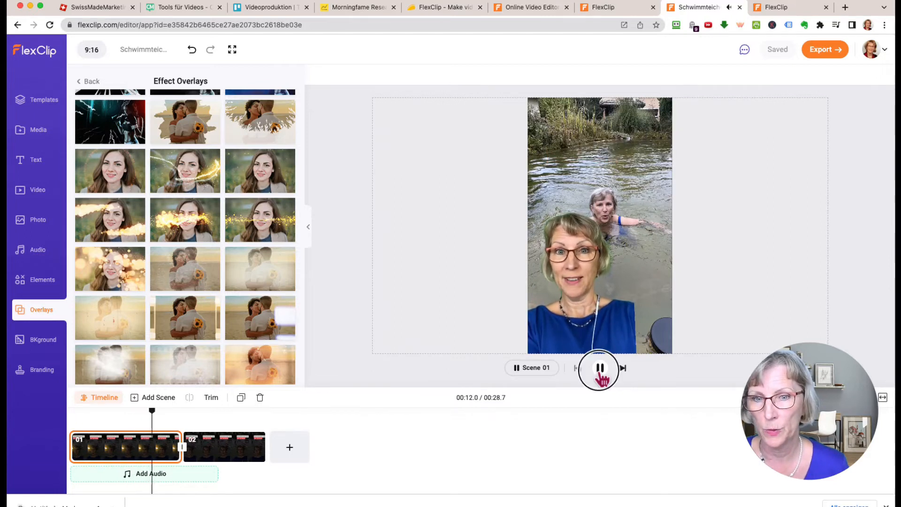
click(212, 447)
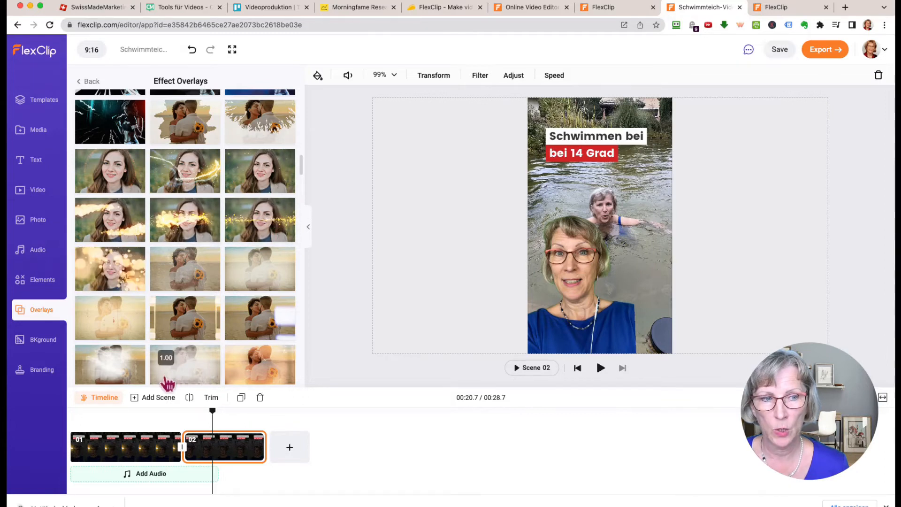
click(183, 412)
click(600, 369)
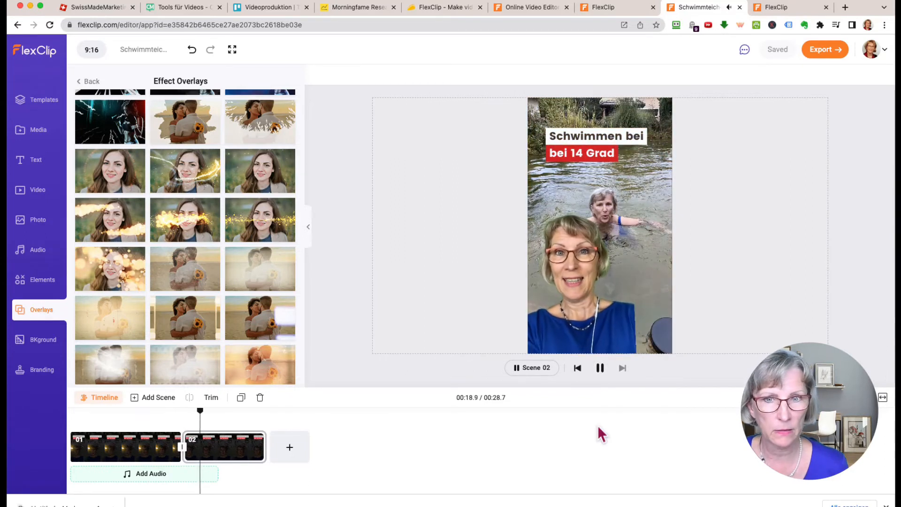
click(601, 370)
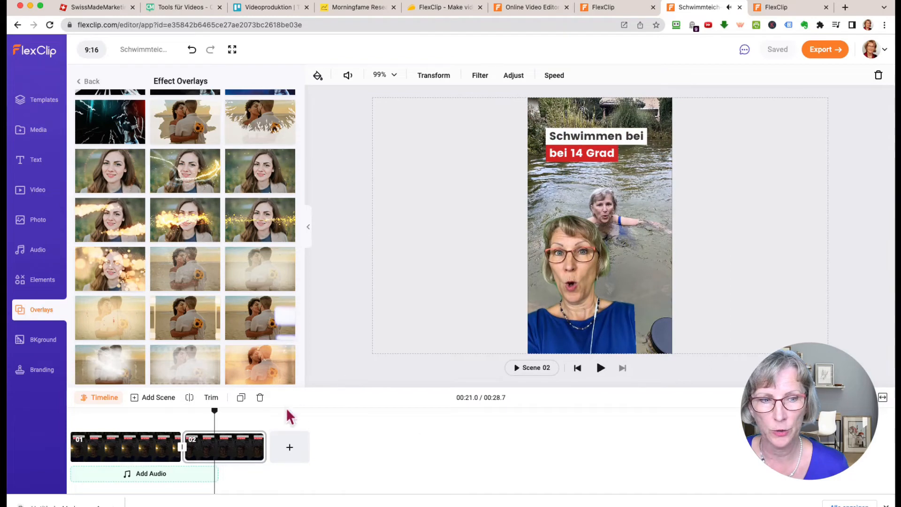
Delete the title text "Schwimmen bei bei 14 Grad" from scene 02 and return the main timeline to its start.
click(243, 446)
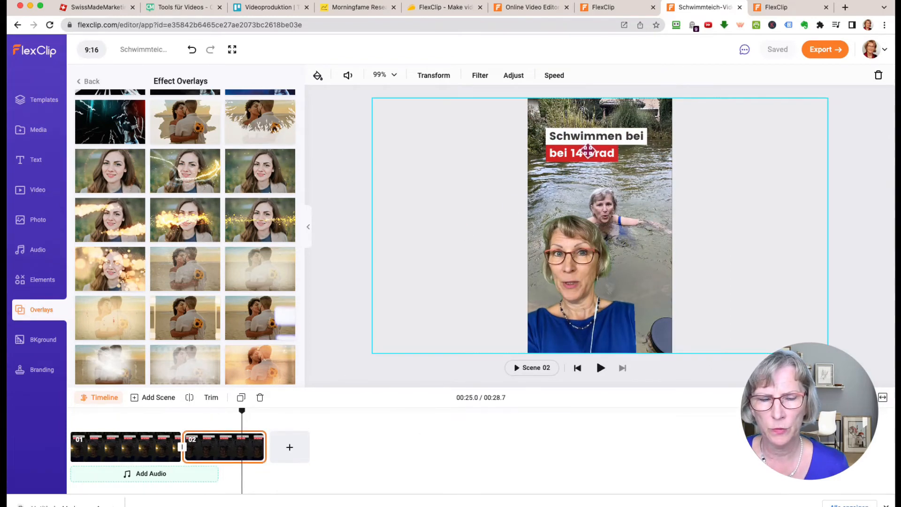
double_click(217, 457)
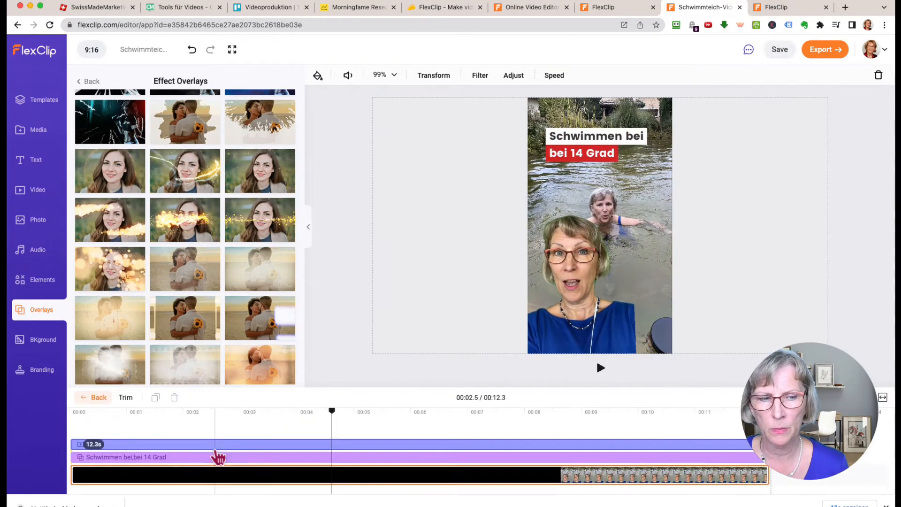
click(217, 457)
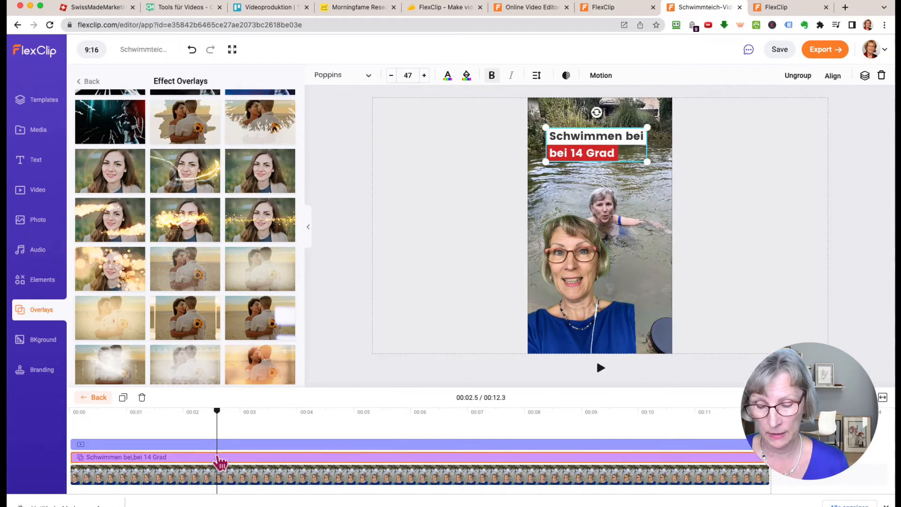
key(Delete)
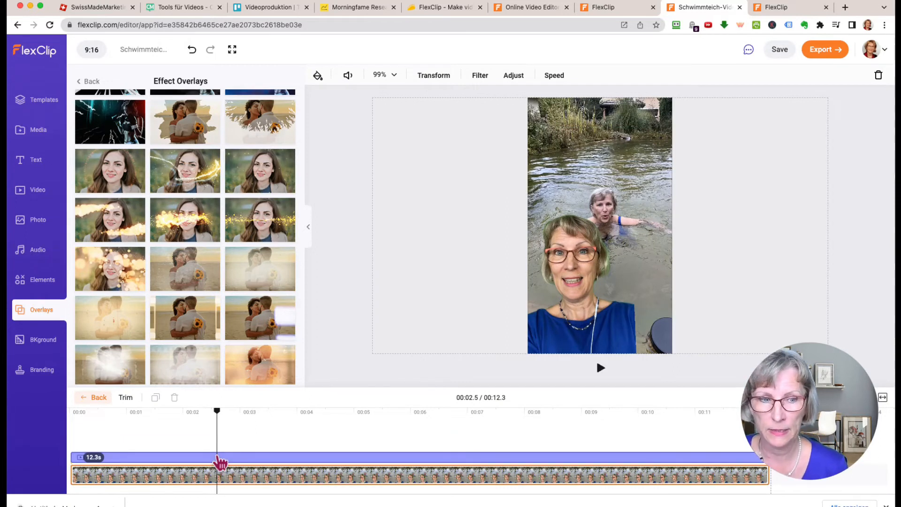
click(93, 398)
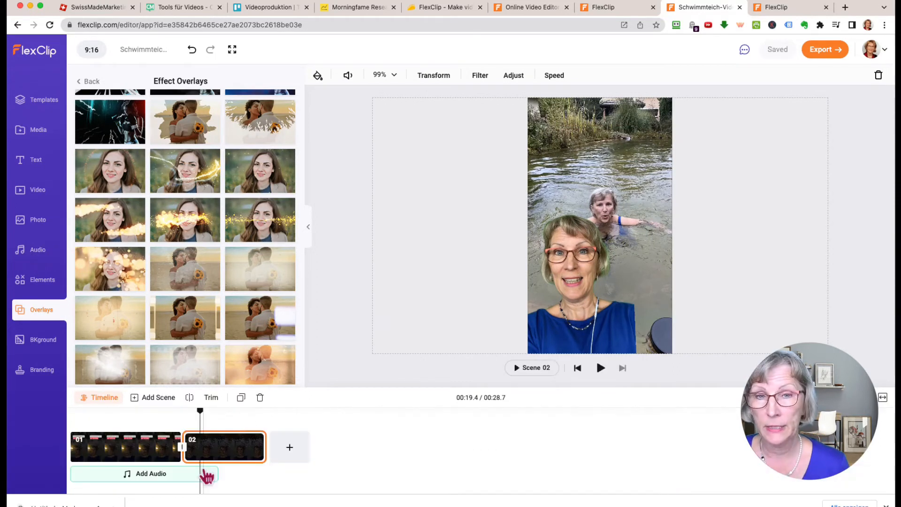
click(73, 432)
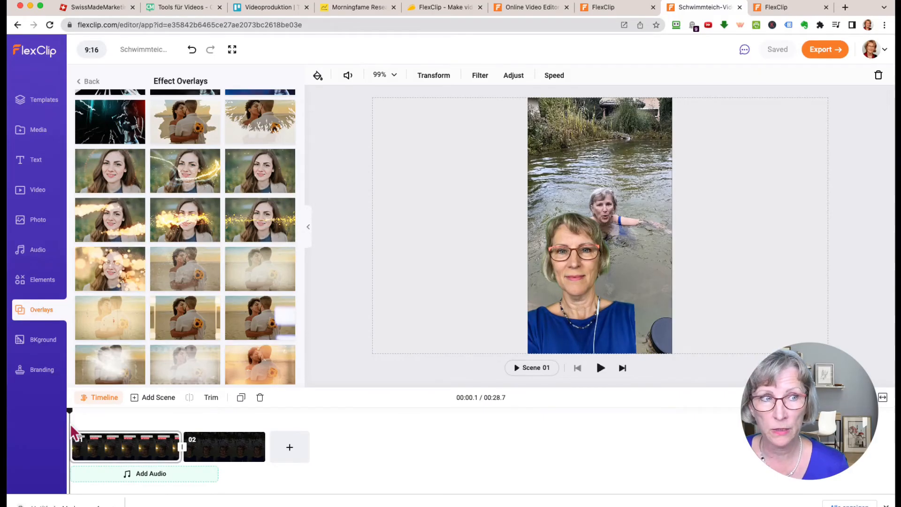
Preview the music track "Resolution - Light Mix" in the audio library and add it beneath the scenes.
click(36, 254)
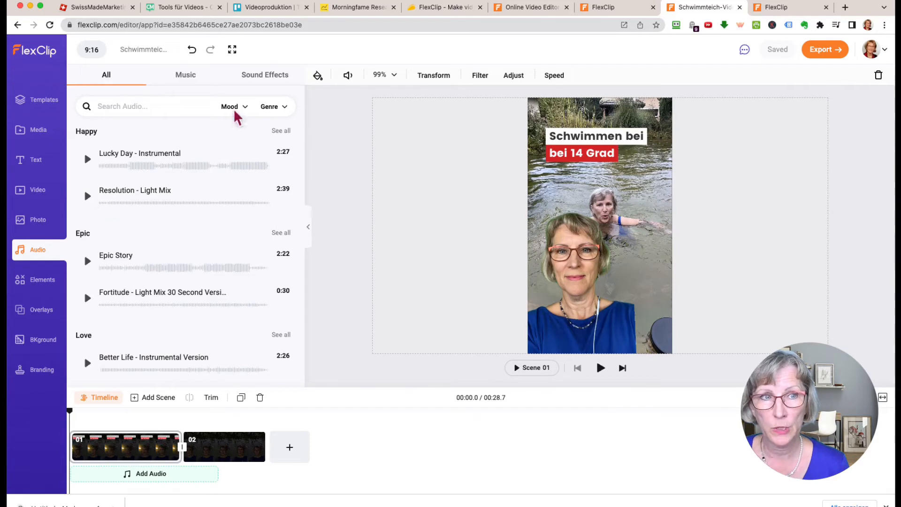
click(246, 112)
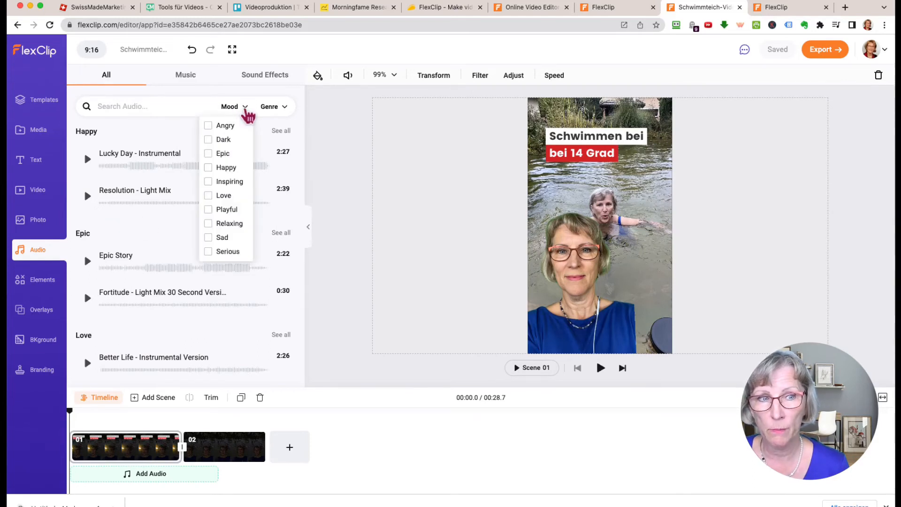
click(247, 110)
click(284, 110)
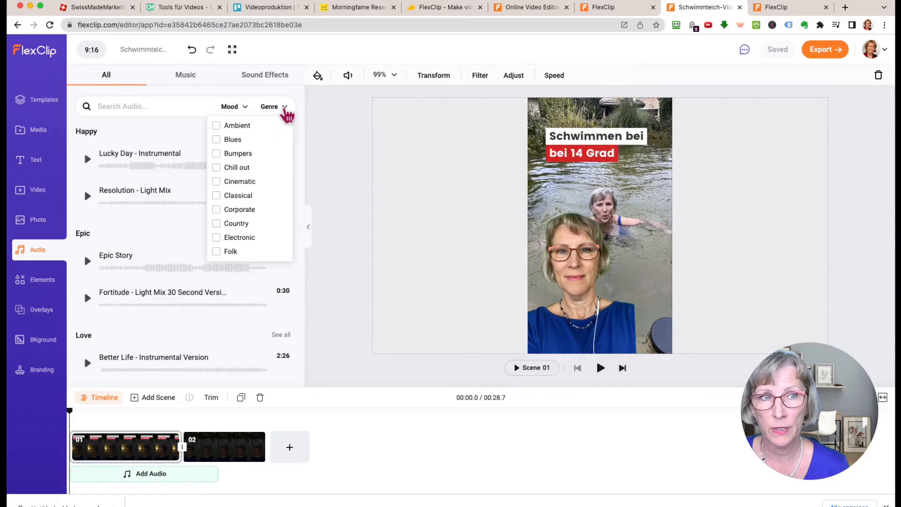
click(230, 106)
click(87, 196)
click(87, 196)
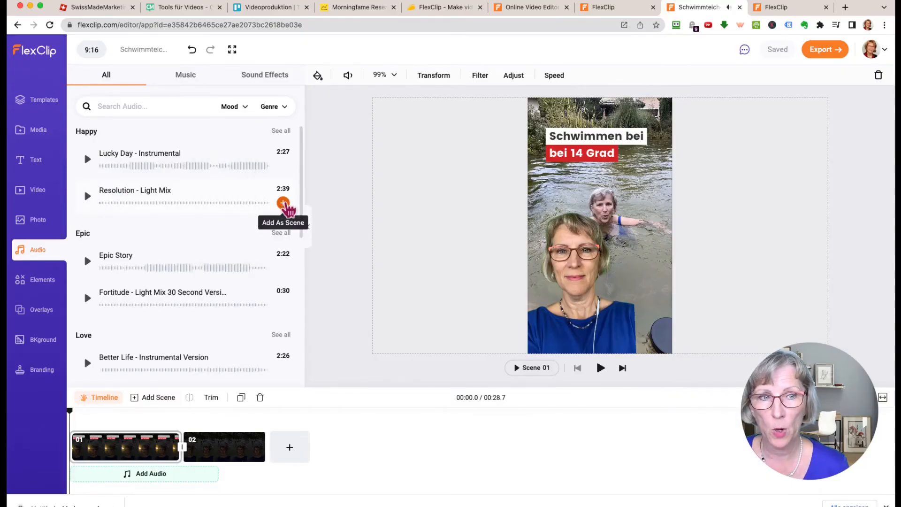
click(284, 203)
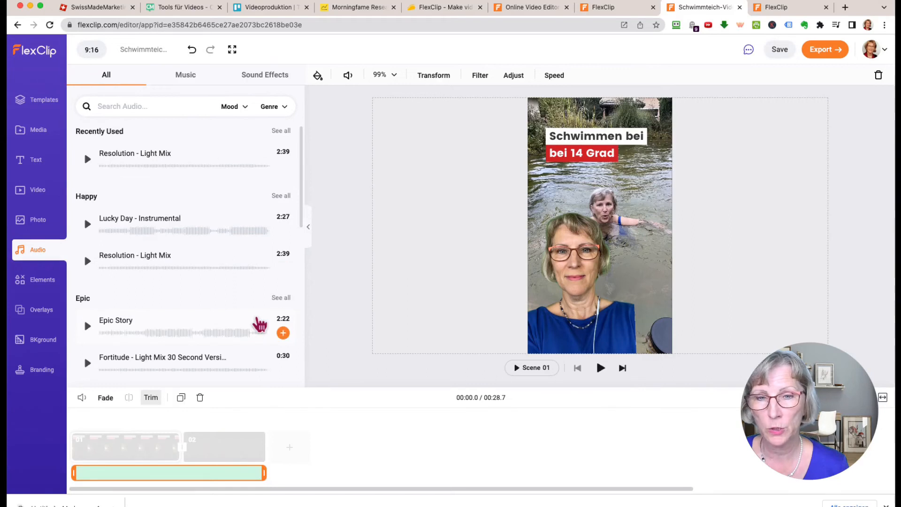
click(169, 473)
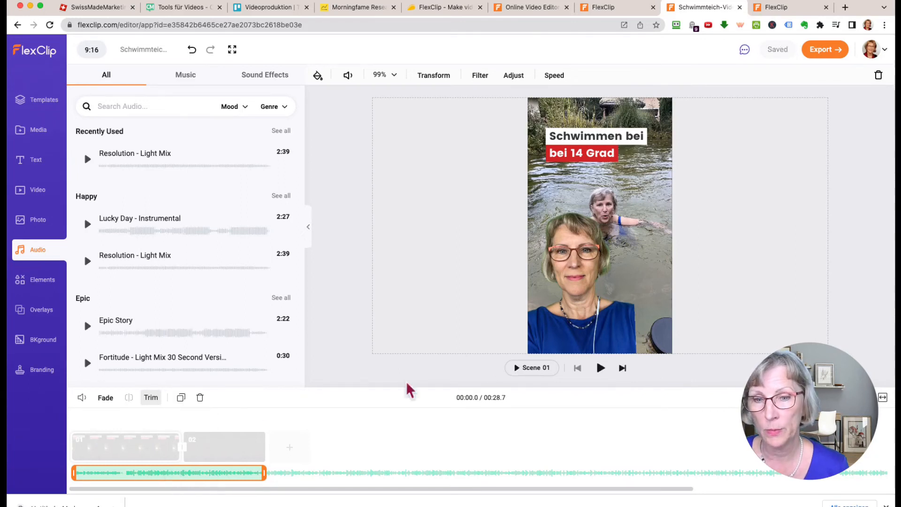
Play back the video with its background music and set the music track's volume to 6.
click(600, 368)
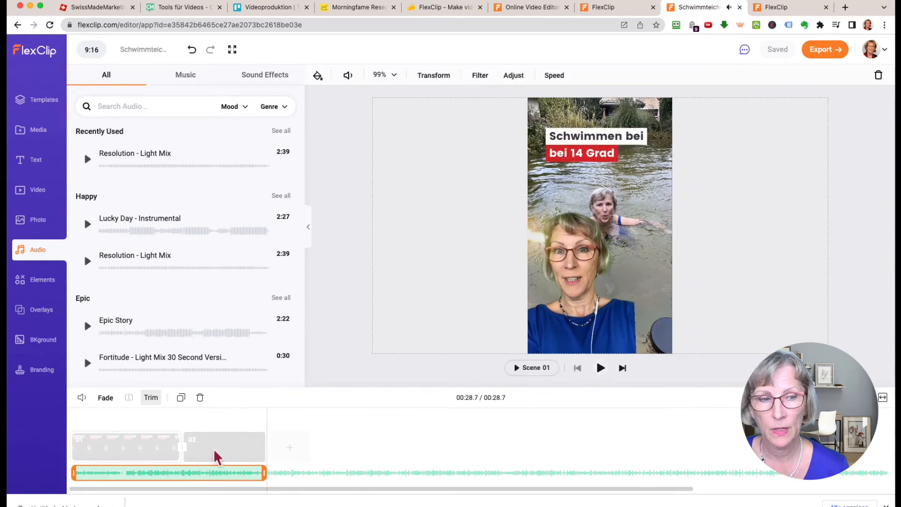
click(135, 476)
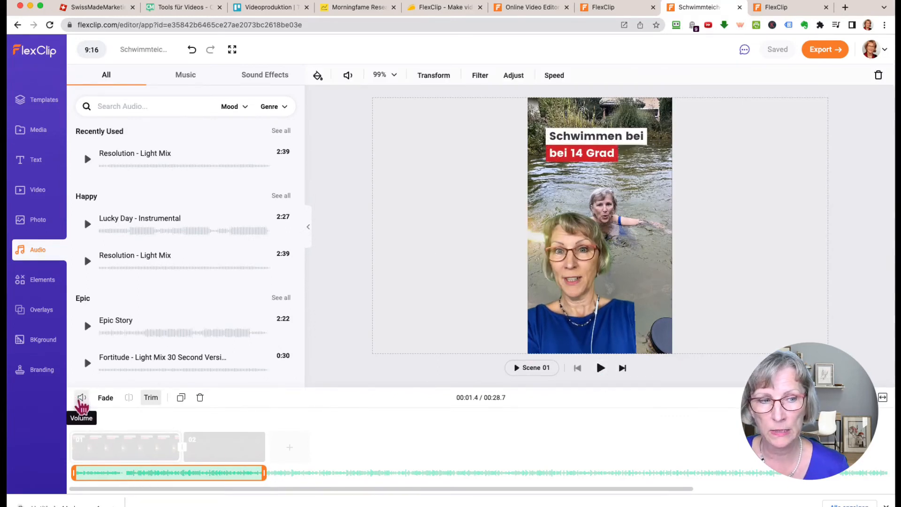
click(80, 398)
drag(187, 362, 92, 361)
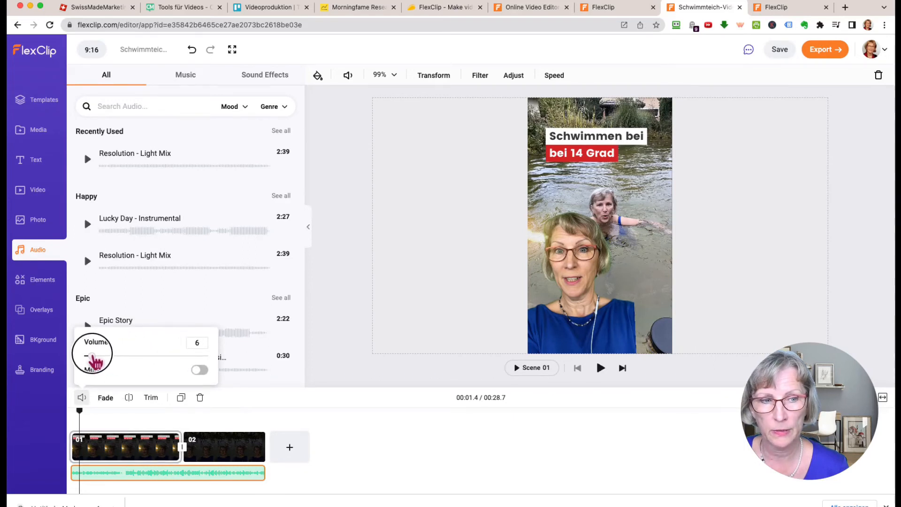
Set the music track's fade-in to 0.6 s and its fade-out to 2.5 s.
click(105, 397)
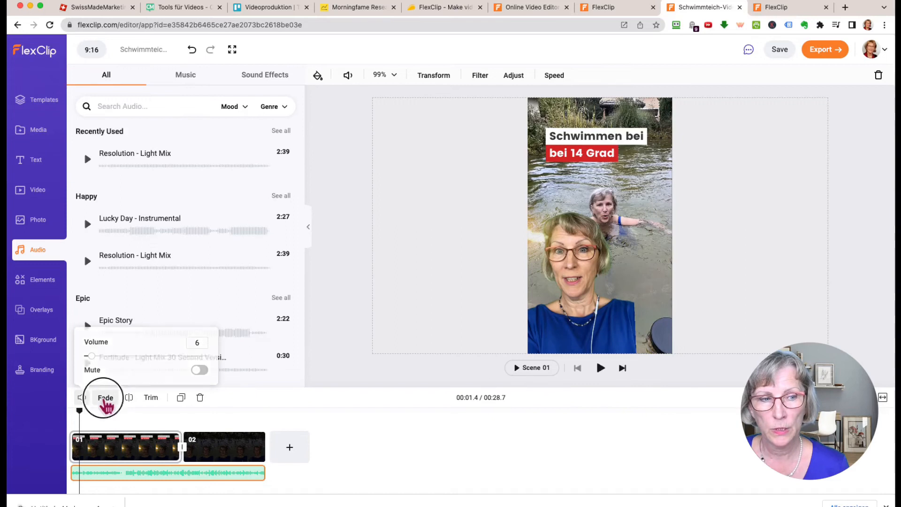
drag(104, 334, 118, 336)
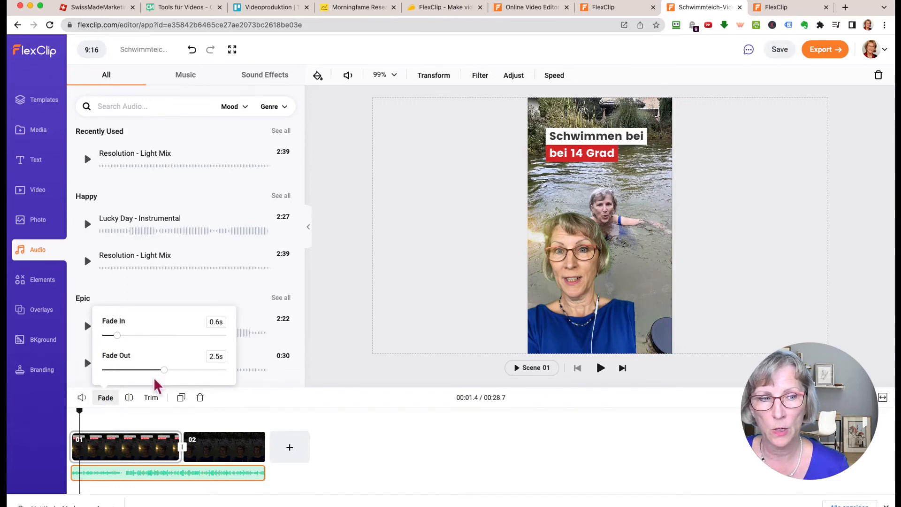
click(149, 416)
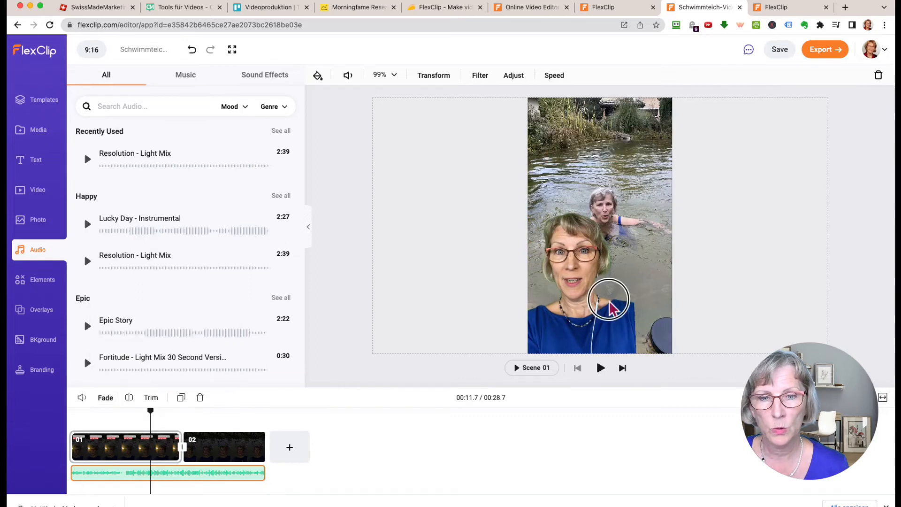
Set the original clip volume to 100 in both scene 01 and scene 02.
click(136, 451)
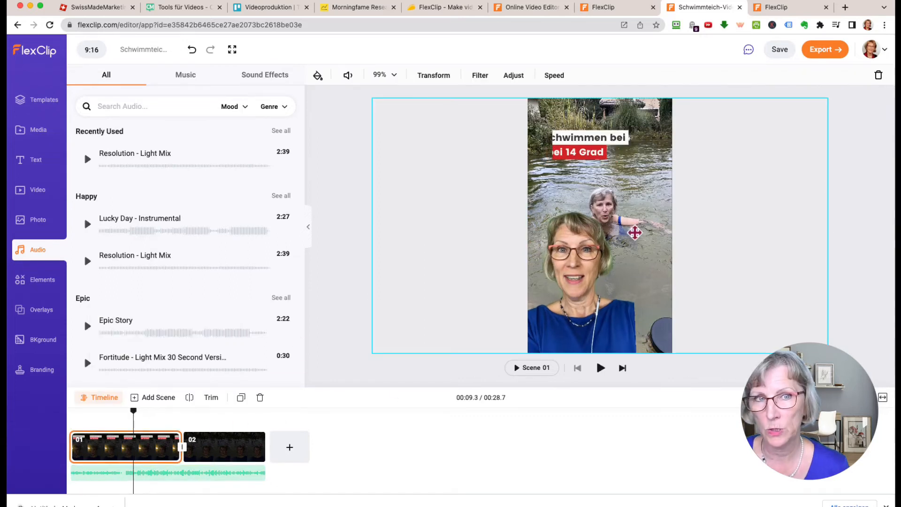
click(347, 76)
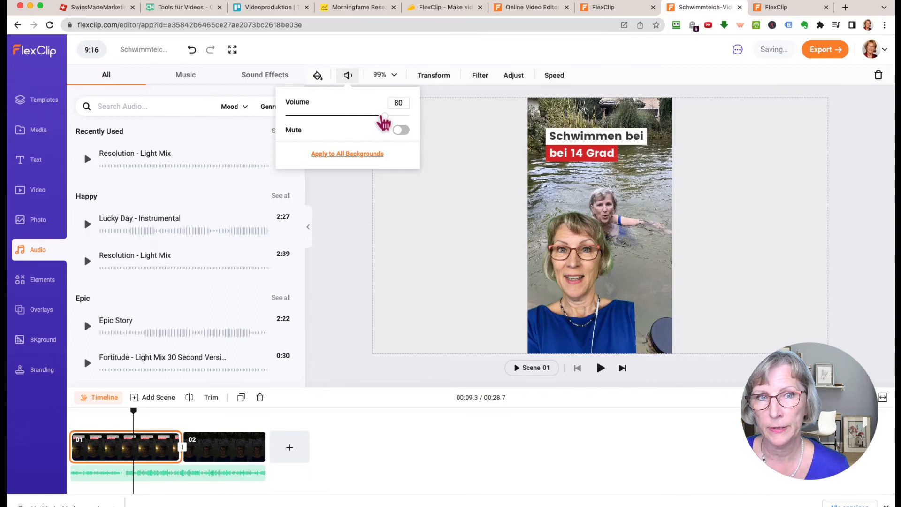
drag(384, 118, 412, 124)
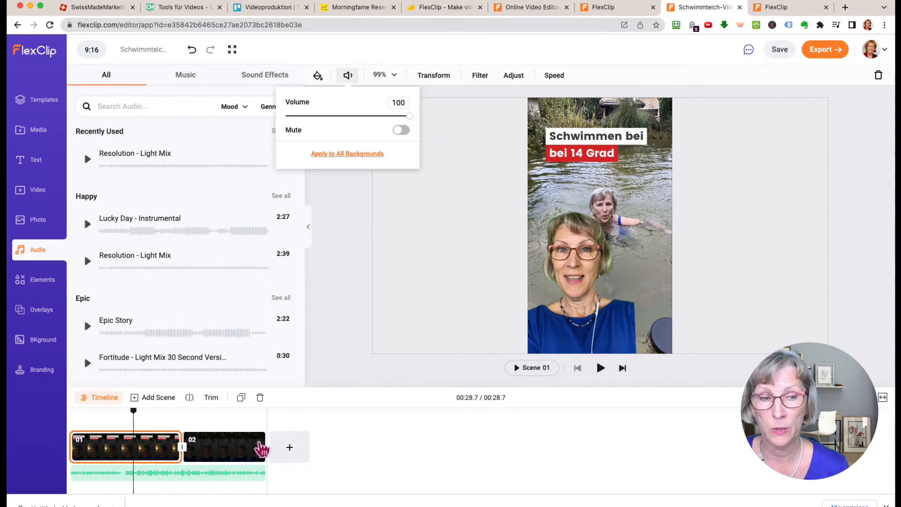
click(238, 447)
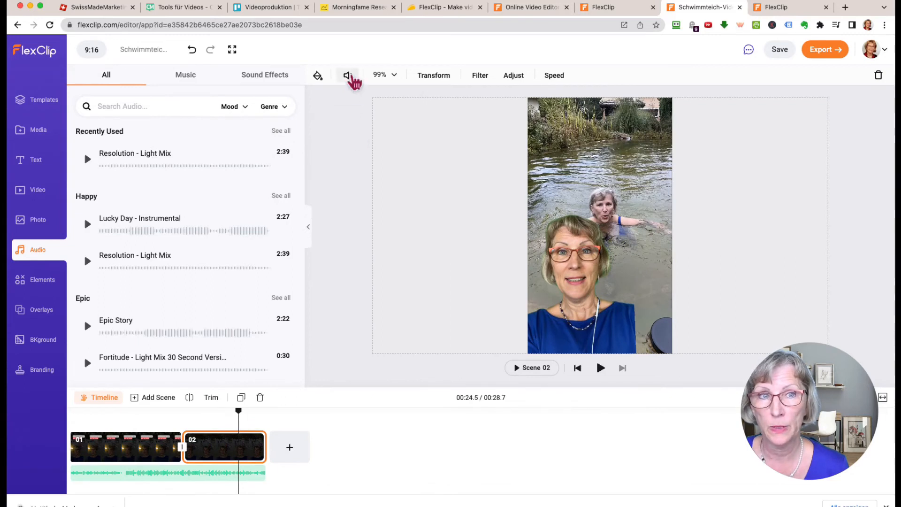
click(347, 76)
drag(389, 120, 412, 118)
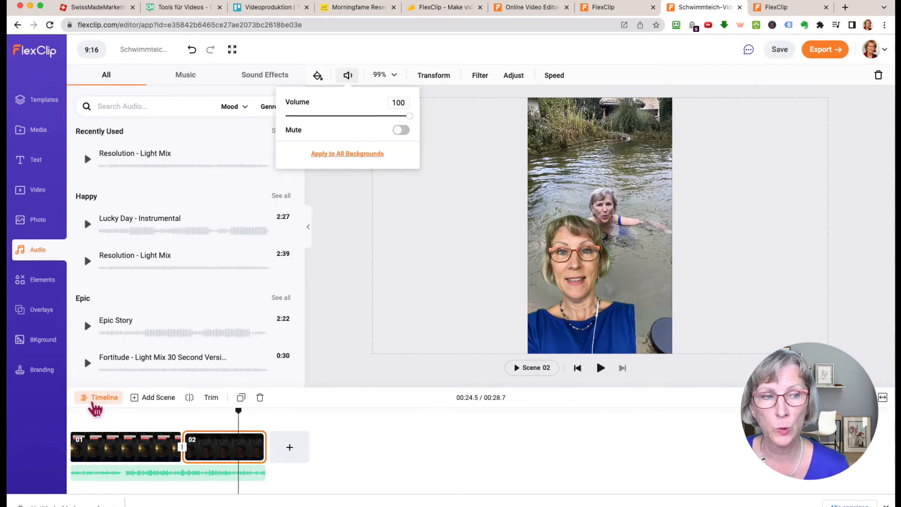
Play back the video with the adjusted sound from near its start and open the export format options.
click(77, 420)
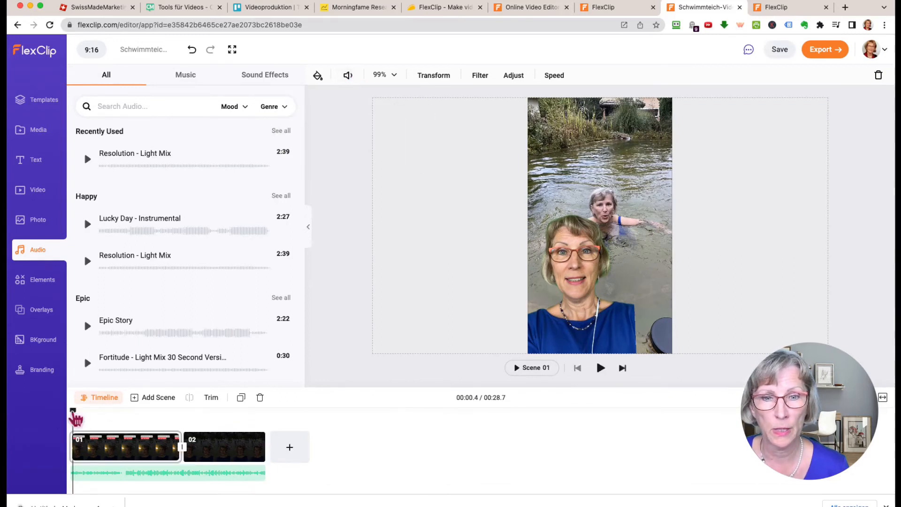
click(600, 368)
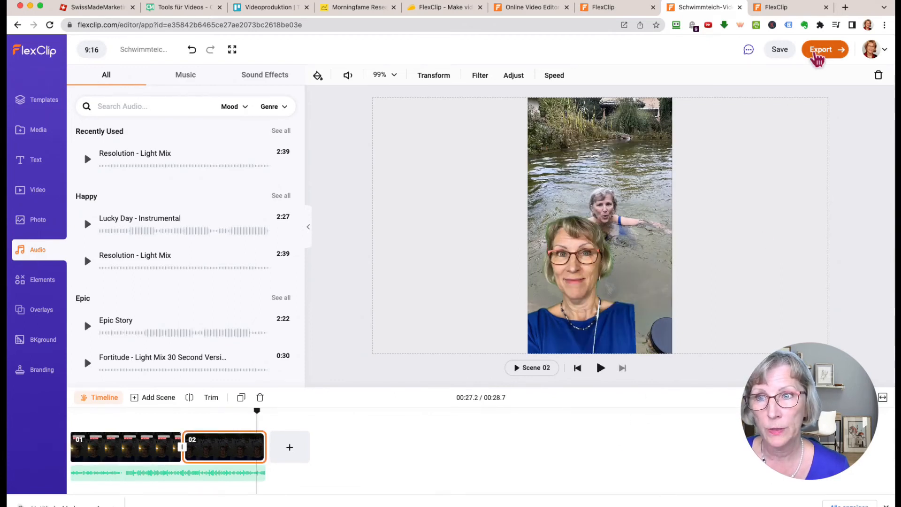
click(816, 54)
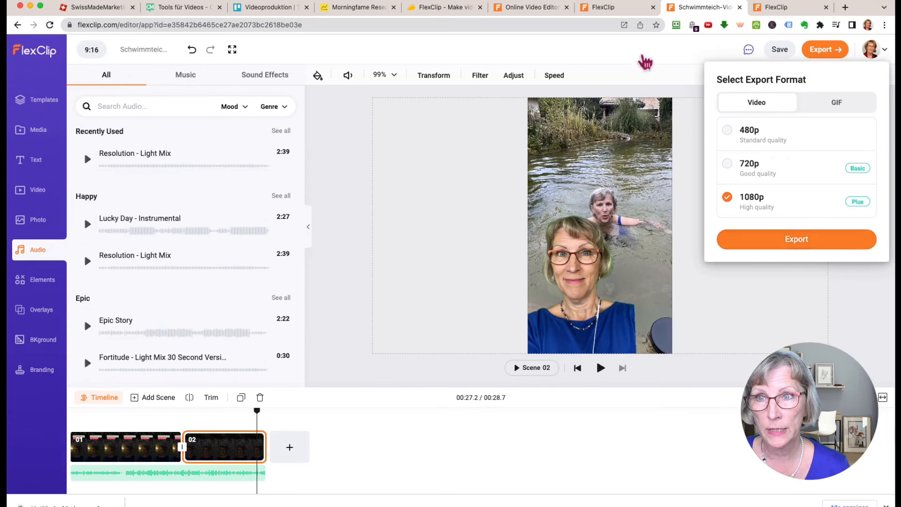
Switch to another FlexClip browser tab and open the project "Endlich sichtbar werden" from the project overview for editing.
click(616, 11)
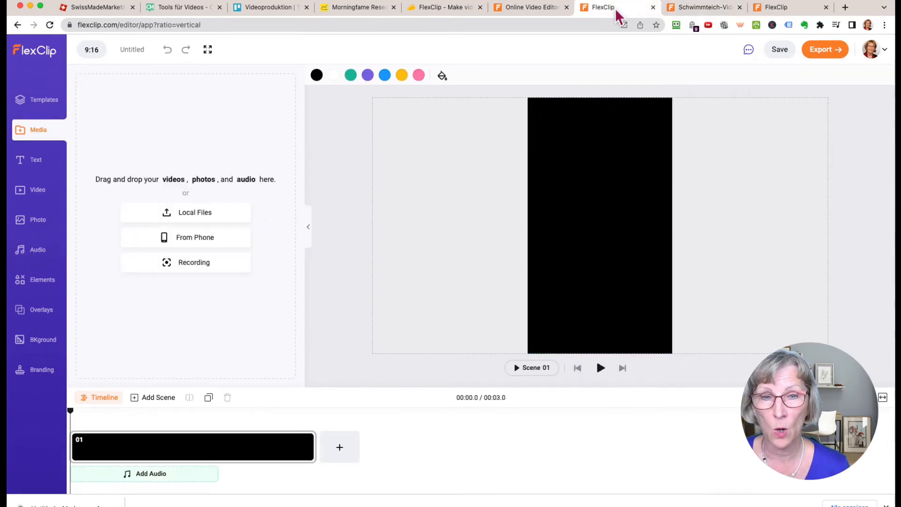
click(781, 11)
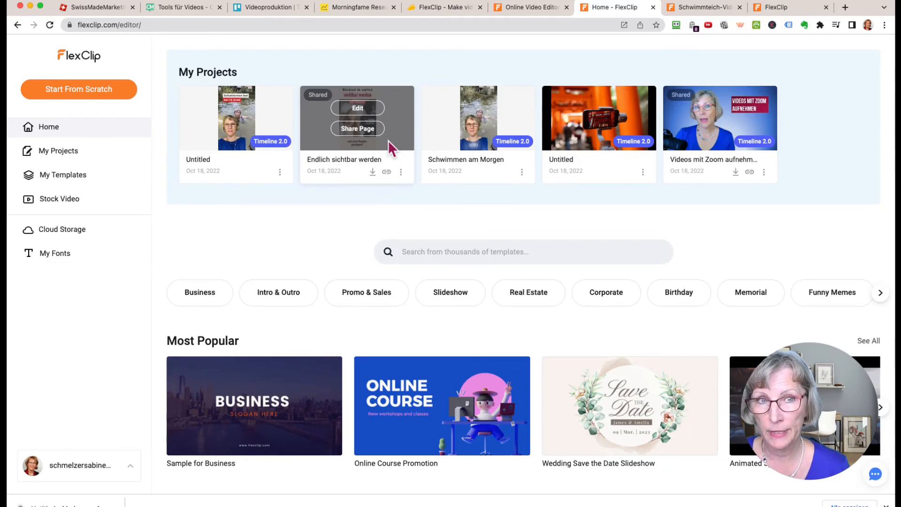
click(368, 107)
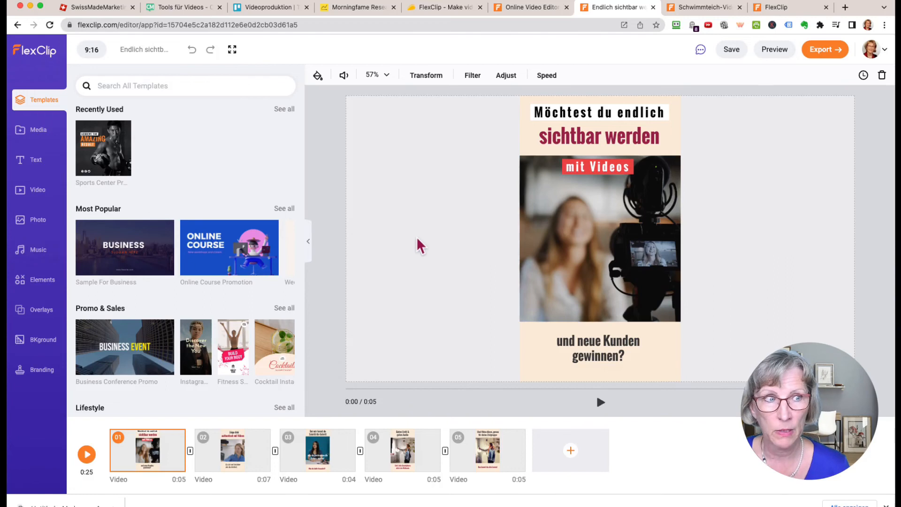
Search the stock video library for "video recording".
click(39, 191)
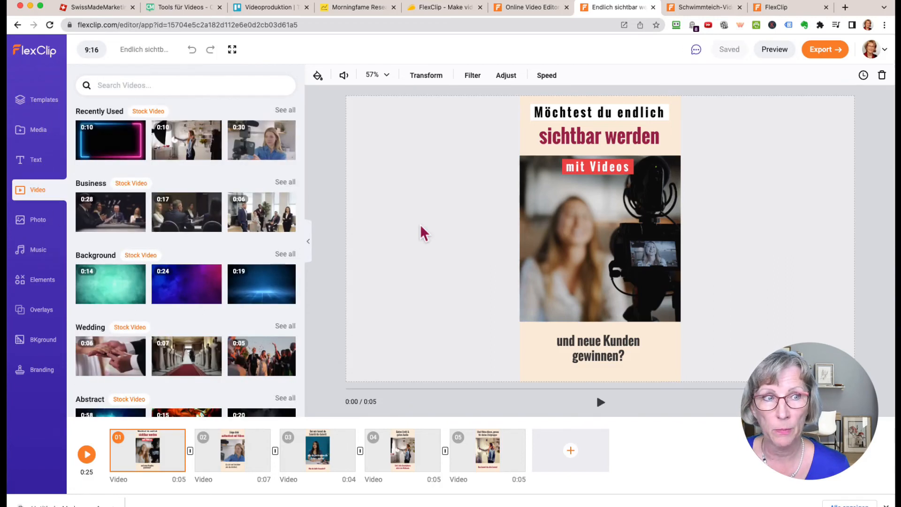
click(111, 88)
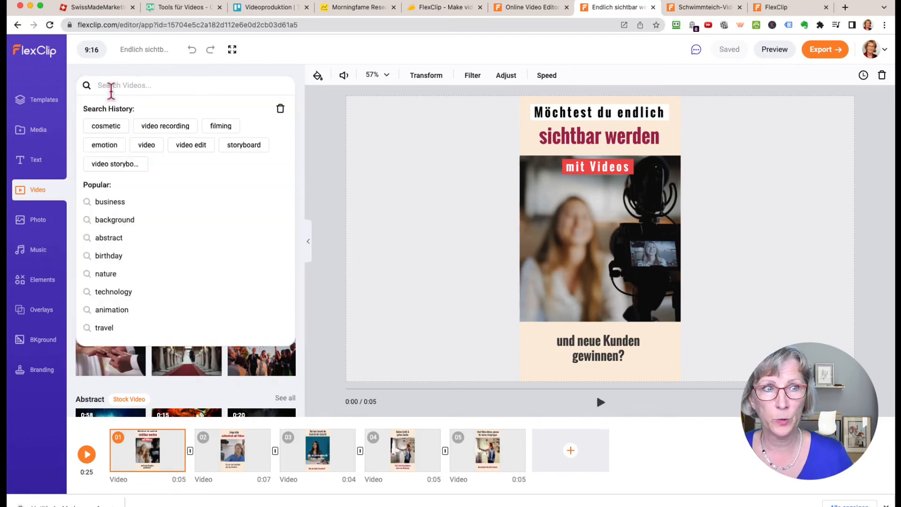
text(video recording)
key(Return)
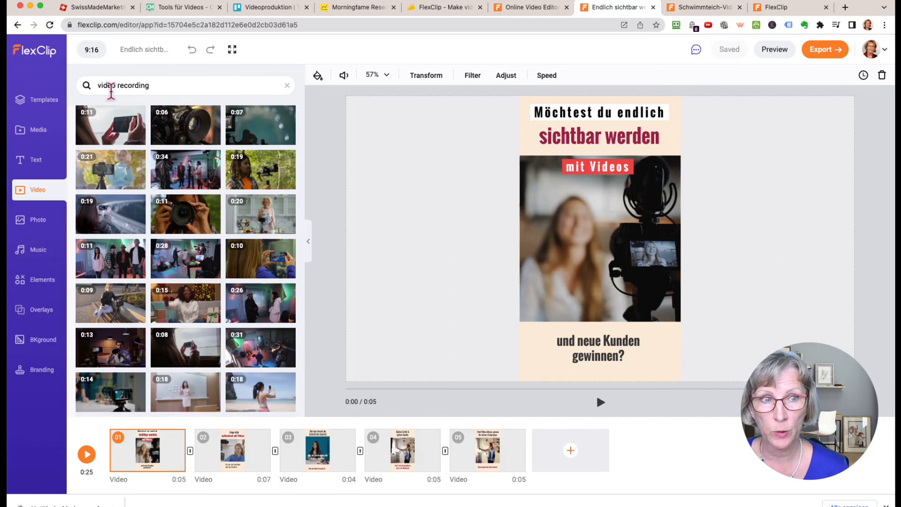
mouse_move(265, 228)
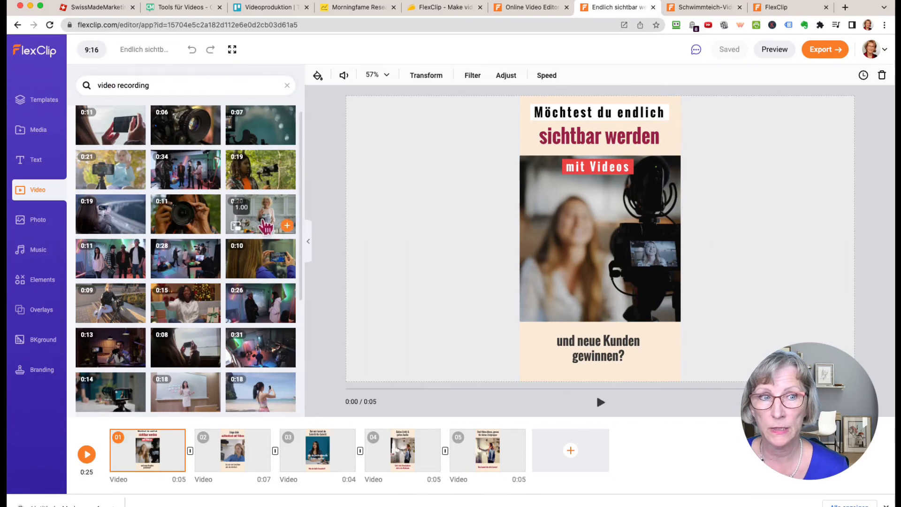